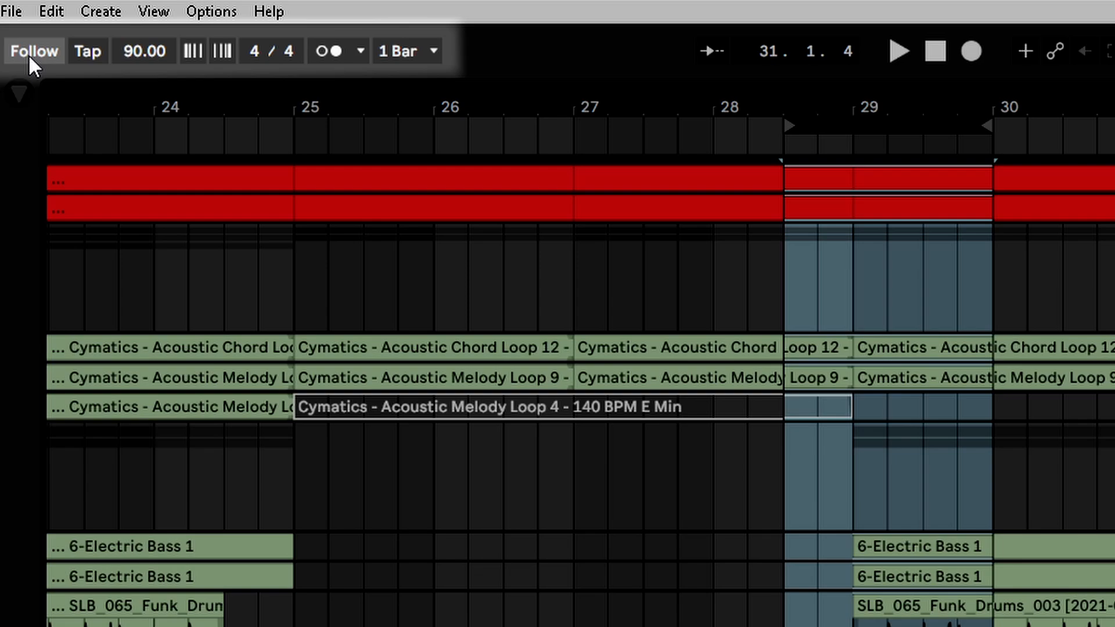
Step: Try the tempo follower by switching it on and off again
{"action": "left_click", "coordinate": [30, 53]}
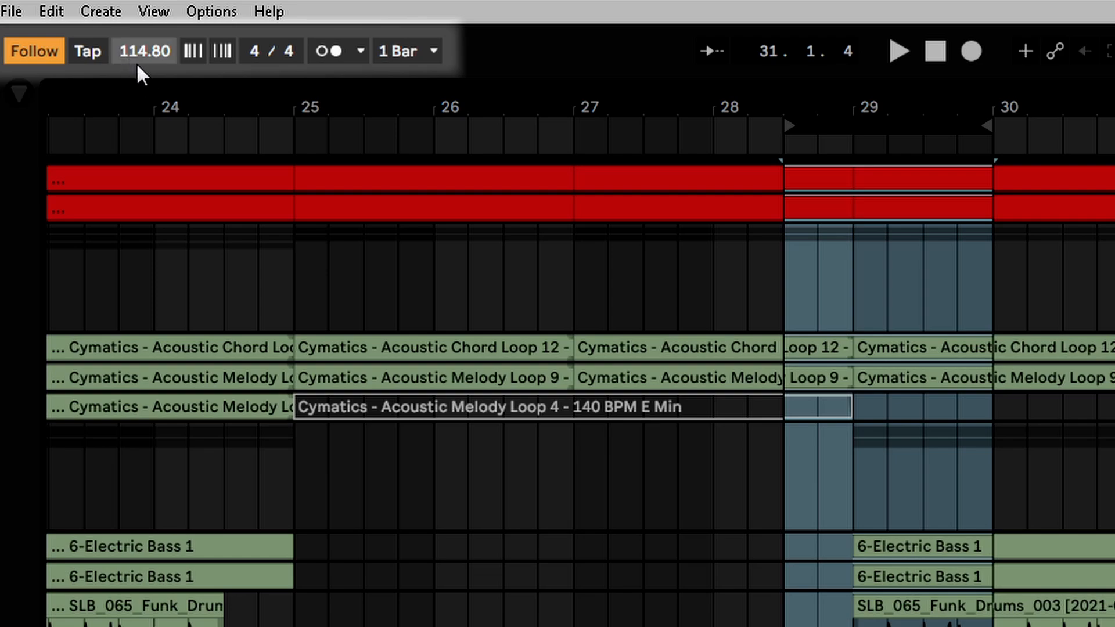
{"action": "left_click", "coordinate": [35, 52]}
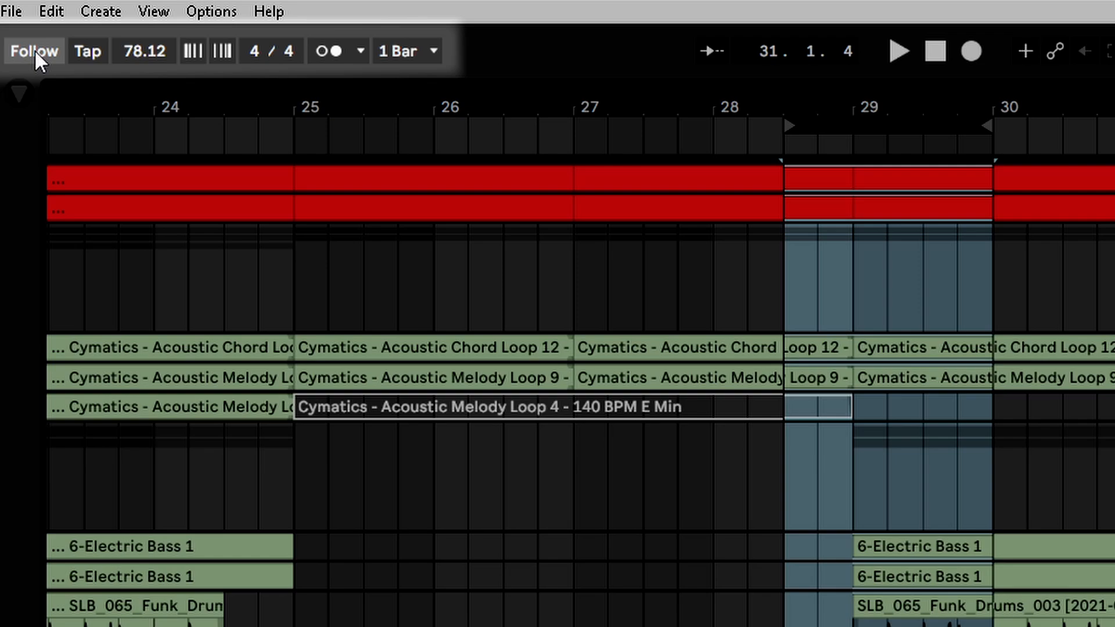
Step: Try setting the song tempo by feel with Tap Tempo over a series of beats
{"action": "left_click", "coordinate": [92, 50]}
{"action": "left_click", "coordinate": [92, 50]}
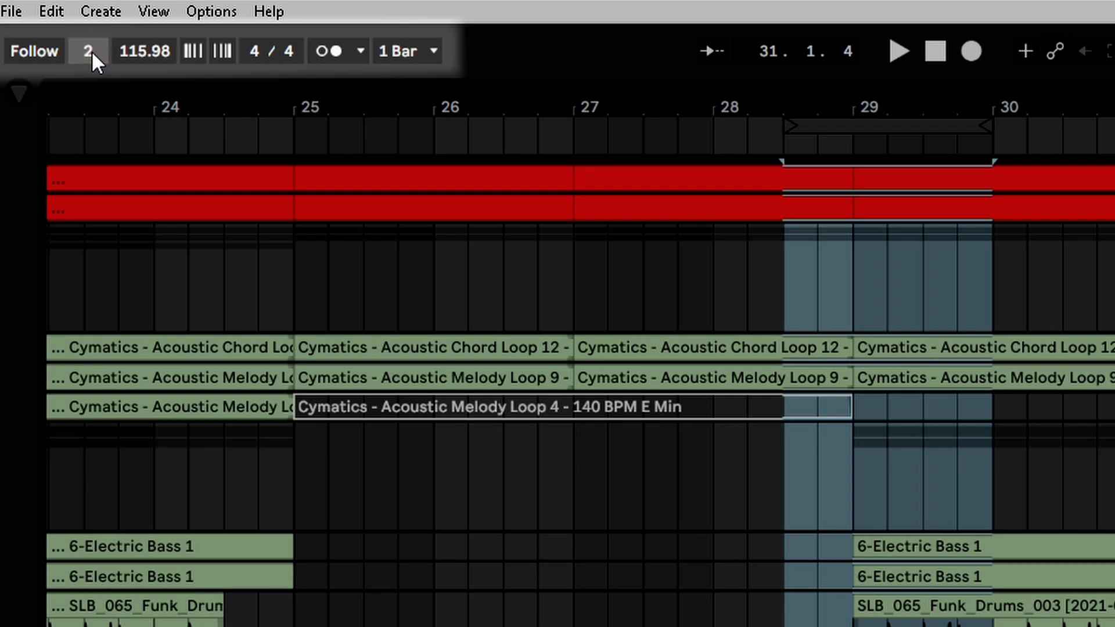
{"action": "left_click", "coordinate": [91, 50]}
{"action": "left_click", "coordinate": [91, 51]}
{"action": "left_click", "coordinate": [92, 50]}
{"action": "left_click", "coordinate": [92, 50]}
{"action": "left_click", "coordinate": [92, 50]}
{"action": "left_click", "coordinate": [92, 50]}
Step: Set the song tempo to 90.00 BPM
{"action": "left_click", "coordinate": [135, 50]}
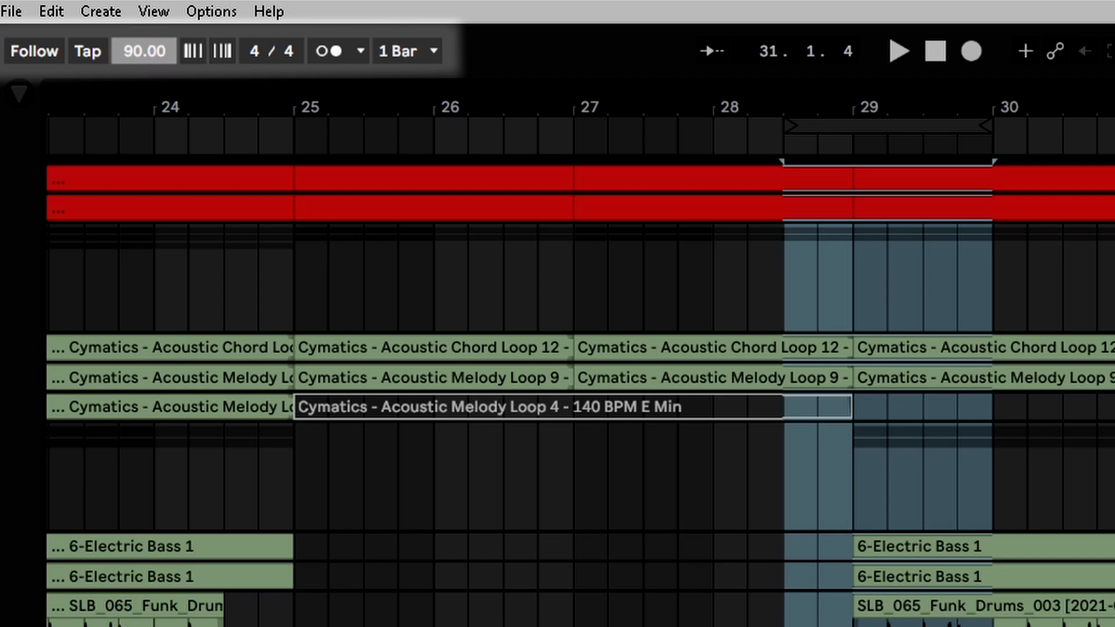
{"action": "left_click_drag", "start_coordinate": [135, 51], "coordinate": [135, 50]}
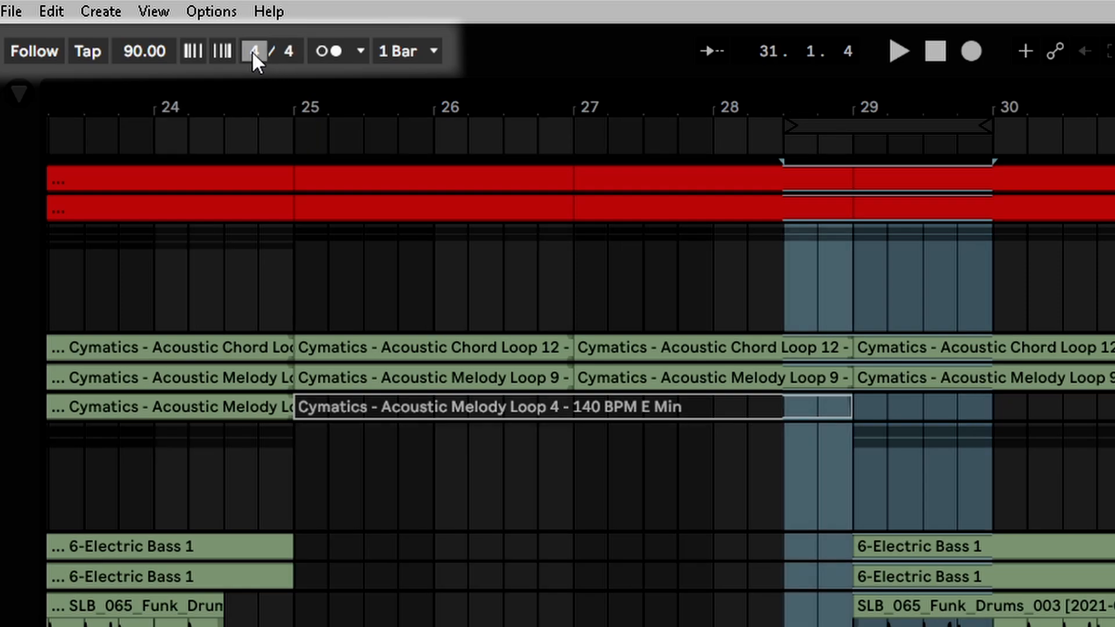
Step: Try changing the time signature to 5/4 and undo the change
{"action": "key", "text": "Return"}
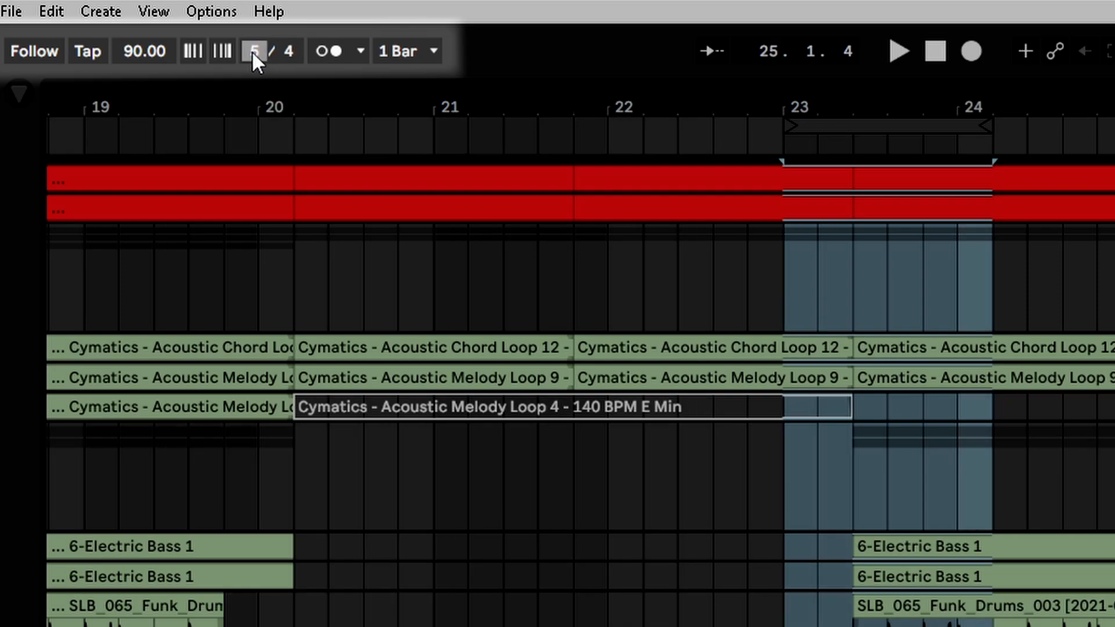
{"action": "key", "text": "ctrl+z"}
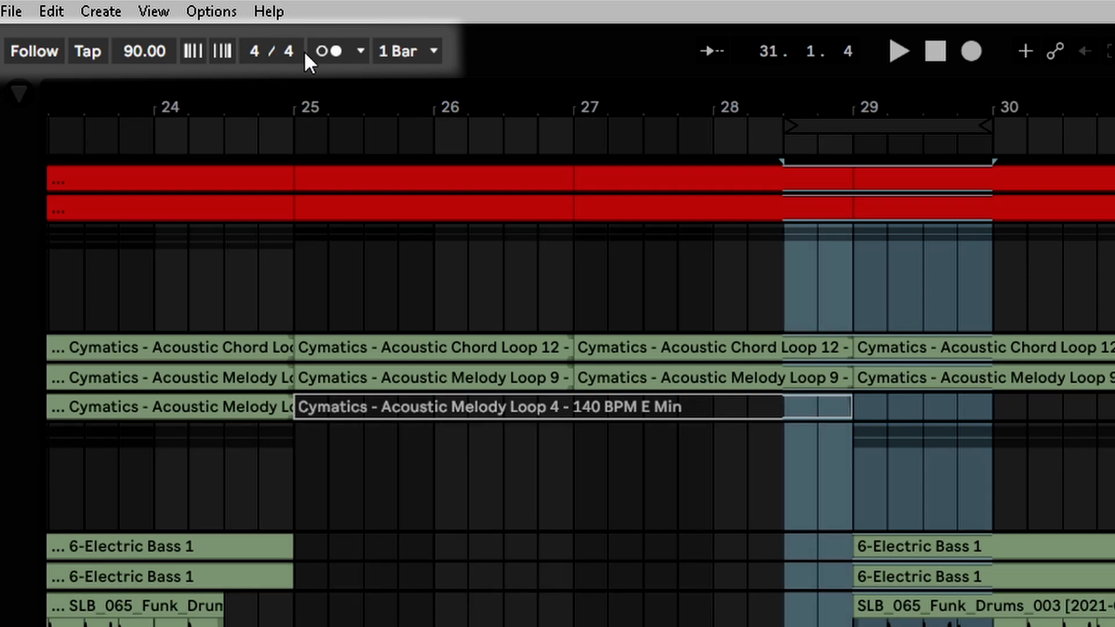
Step: Enable the metronome, listen to it during playback, and set its sound to Wood
{"action": "left_click", "coordinate": [335, 52]}
{"action": "key", "text": "space"}
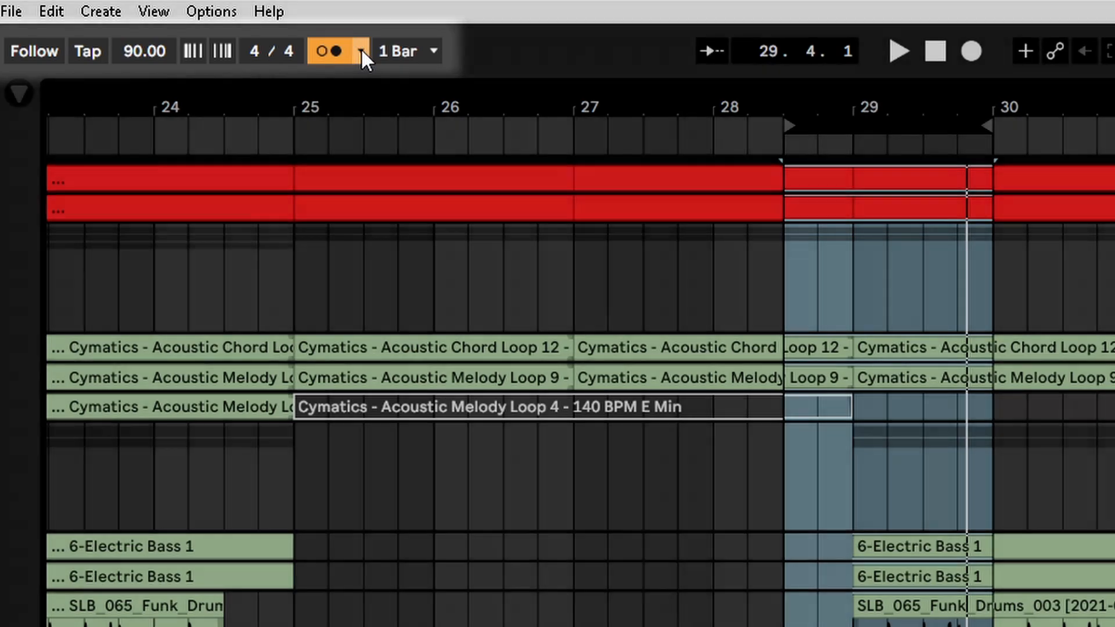
{"action": "left_click", "coordinate": [360, 52]}
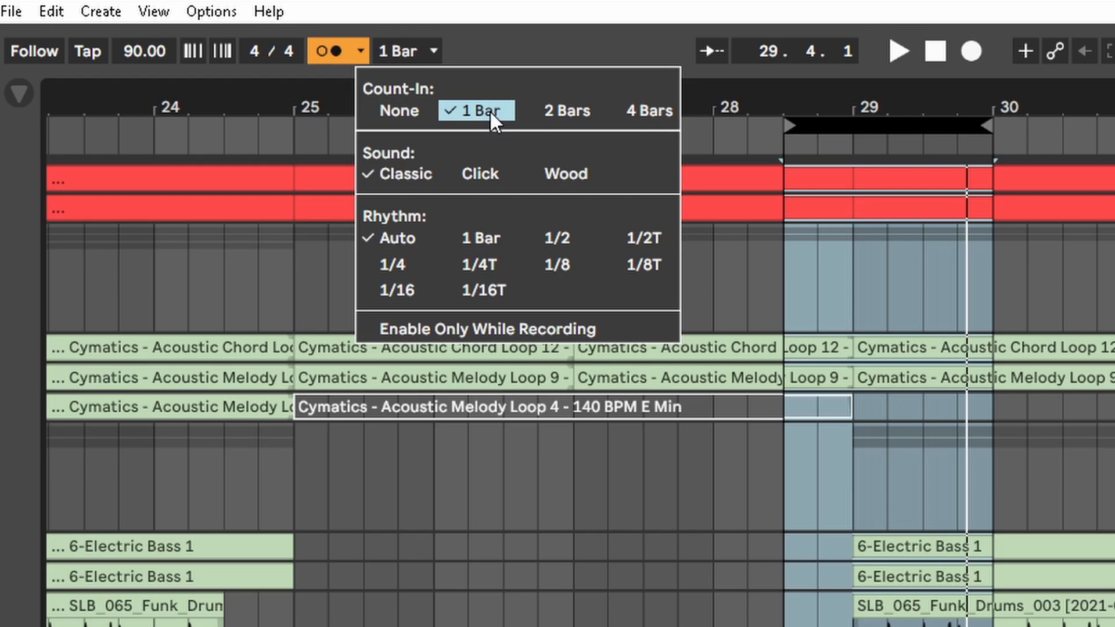
{"action": "left_click", "coordinate": [563, 173]}
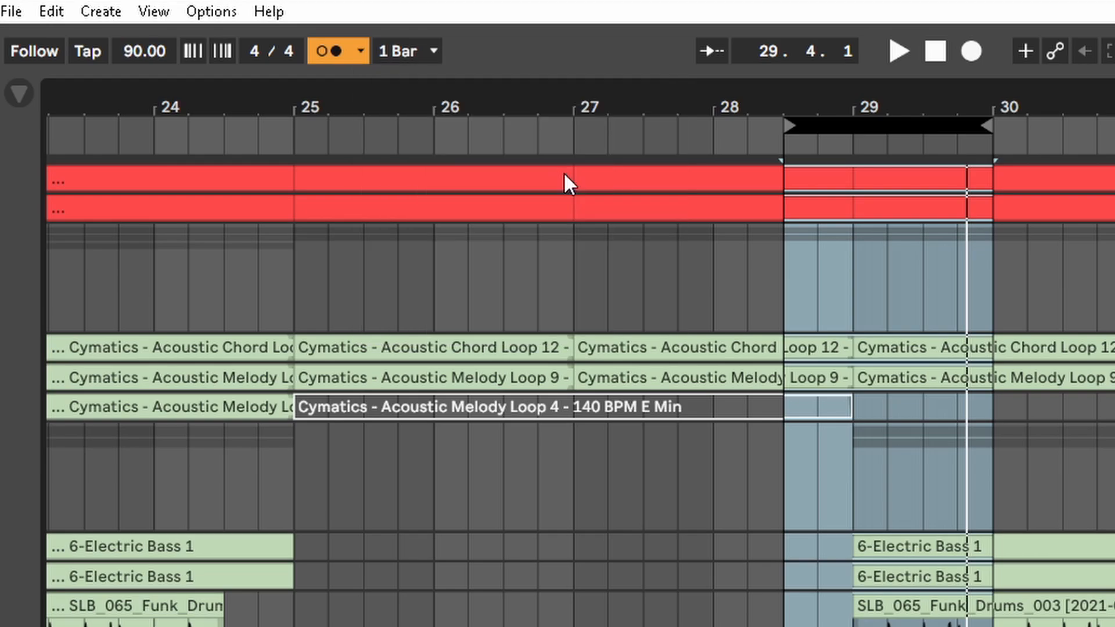
Step: Try the 1/8T metronome rhythm and restore the rhythm to Auto
{"action": "left_click", "coordinate": [361, 51]}
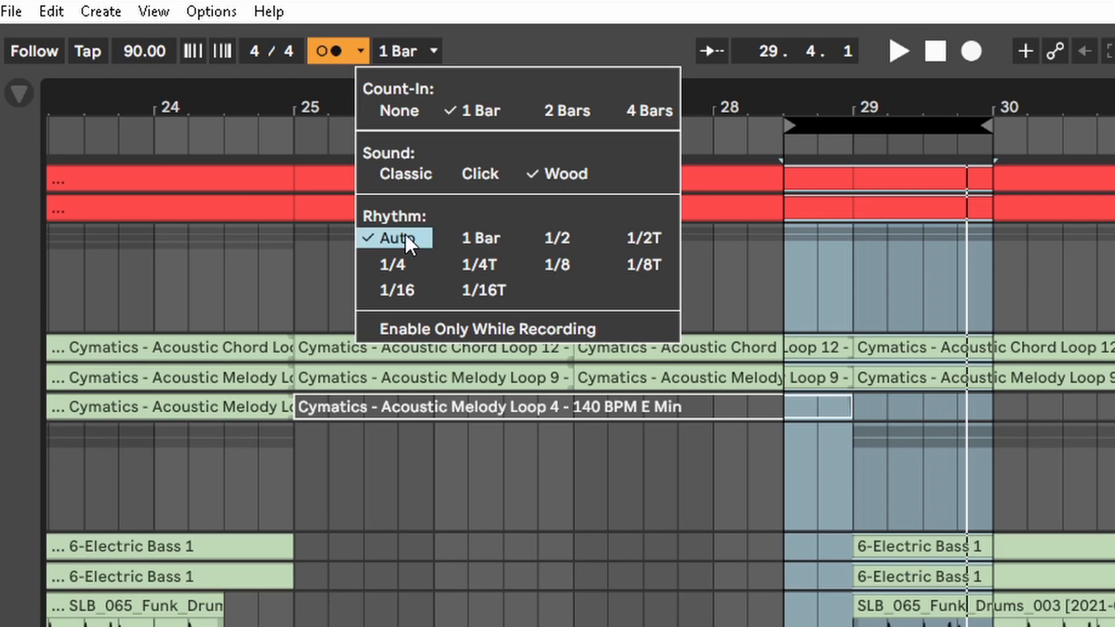
{"action": "left_click", "coordinate": [645, 264]}
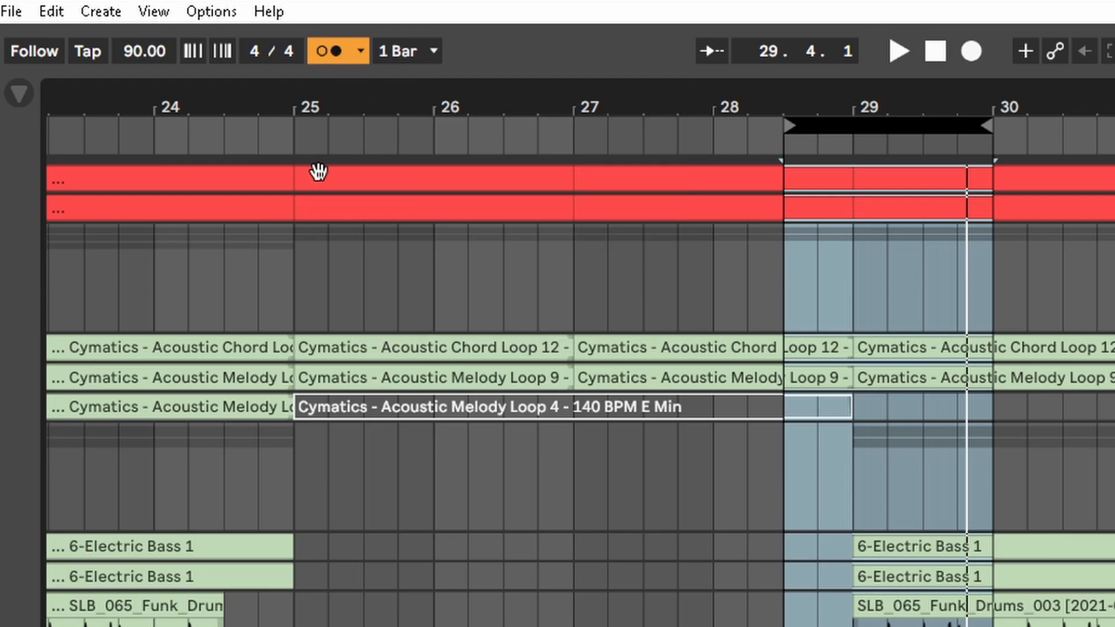
{"action": "left_click", "coordinate": [360, 49]}
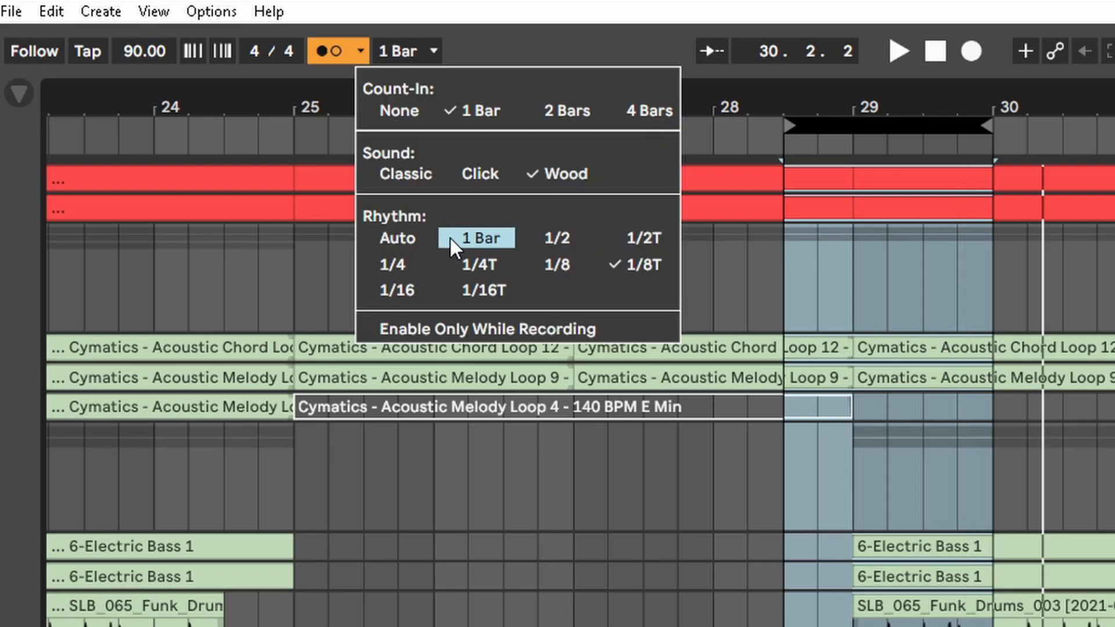
{"action": "left_click", "coordinate": [406, 238]}
Step: Try the metronome's Enable Only While Recording option and turn it off again
{"action": "left_click", "coordinate": [358, 51]}
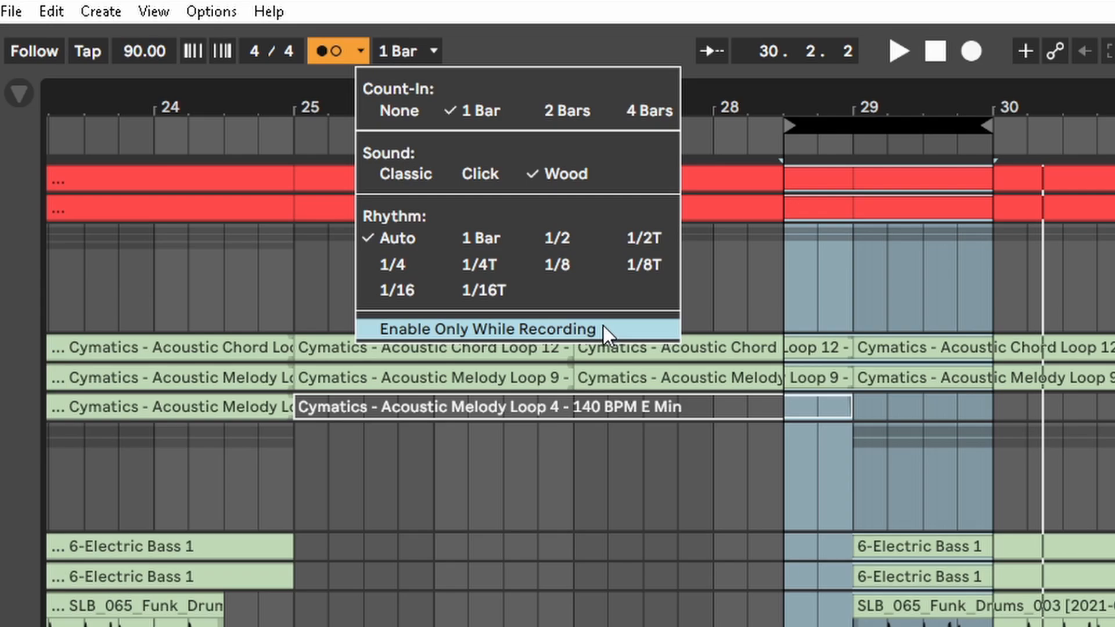
{"action": "left_click", "coordinate": [448, 331]}
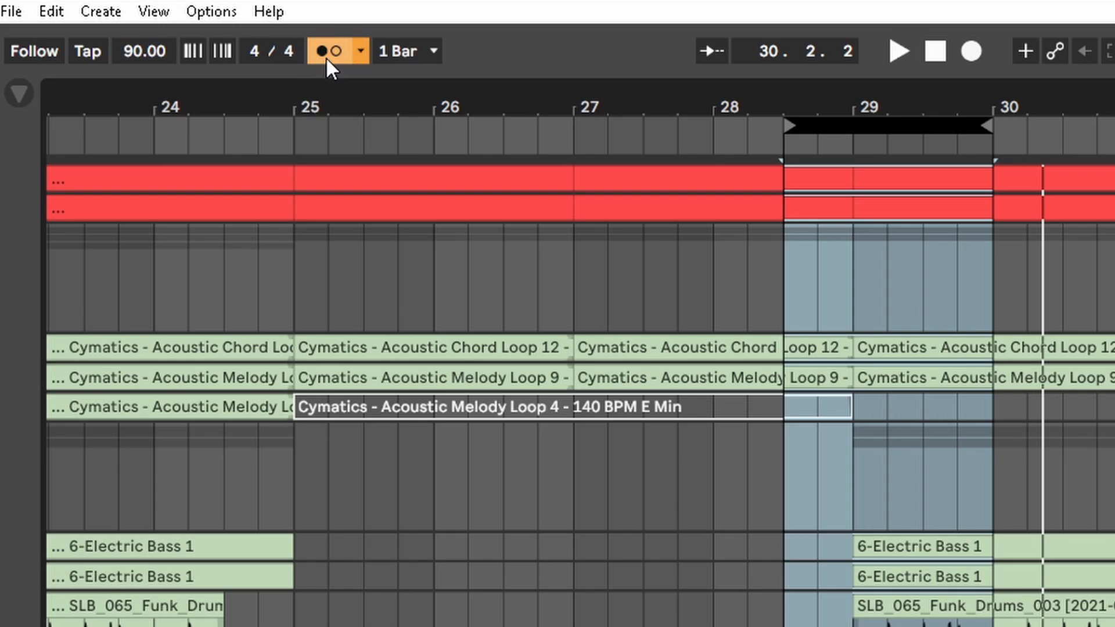
{"action": "left_click", "coordinate": [357, 54]}
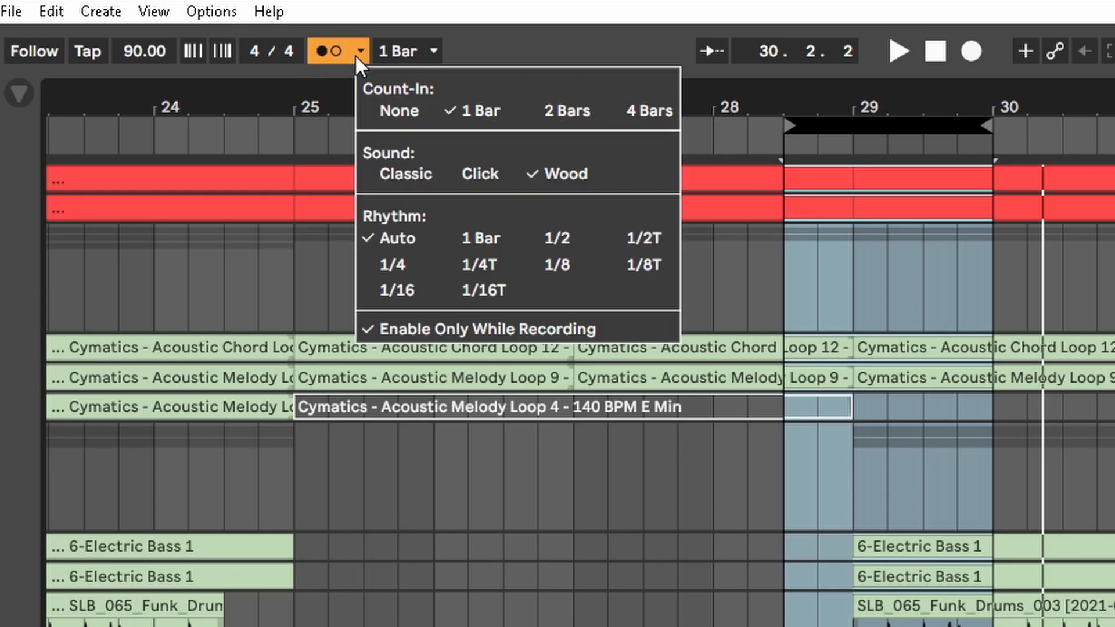
{"action": "left_click", "coordinate": [411, 330]}
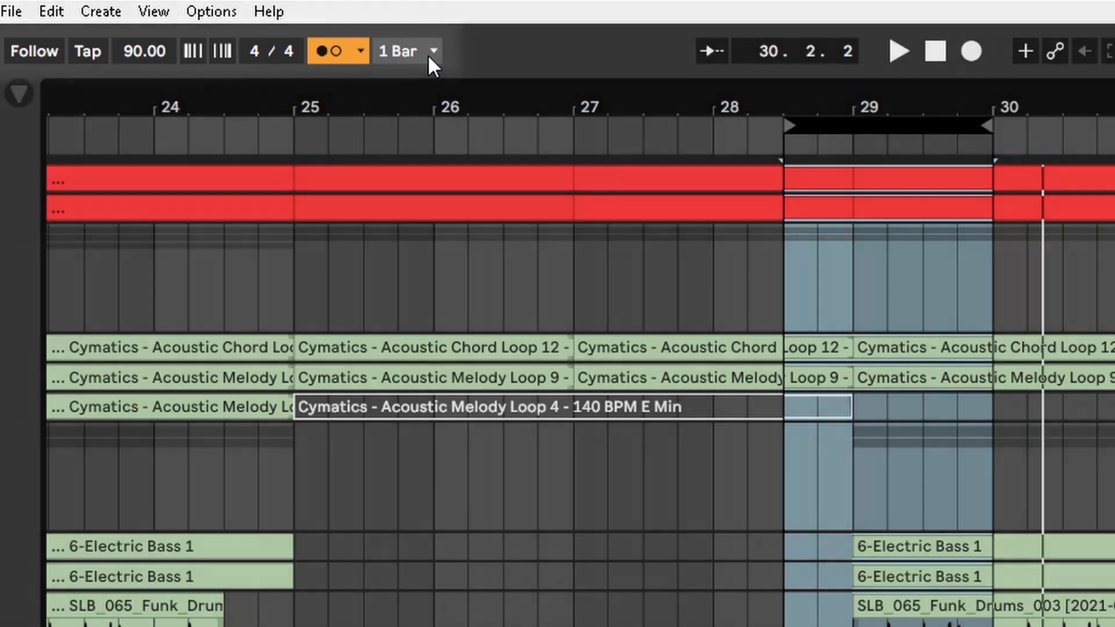
Step: Examine the available global quantization values without choosing another one
{"action": "left_click", "coordinate": [433, 51]}
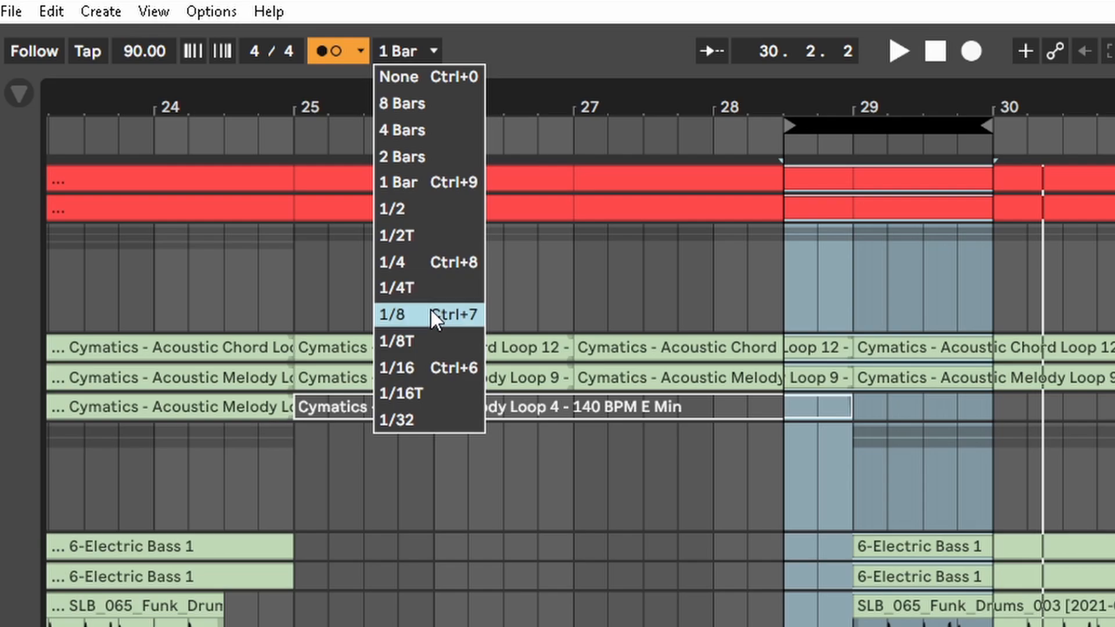
{"action": "left_click", "coordinate": [435, 54]}
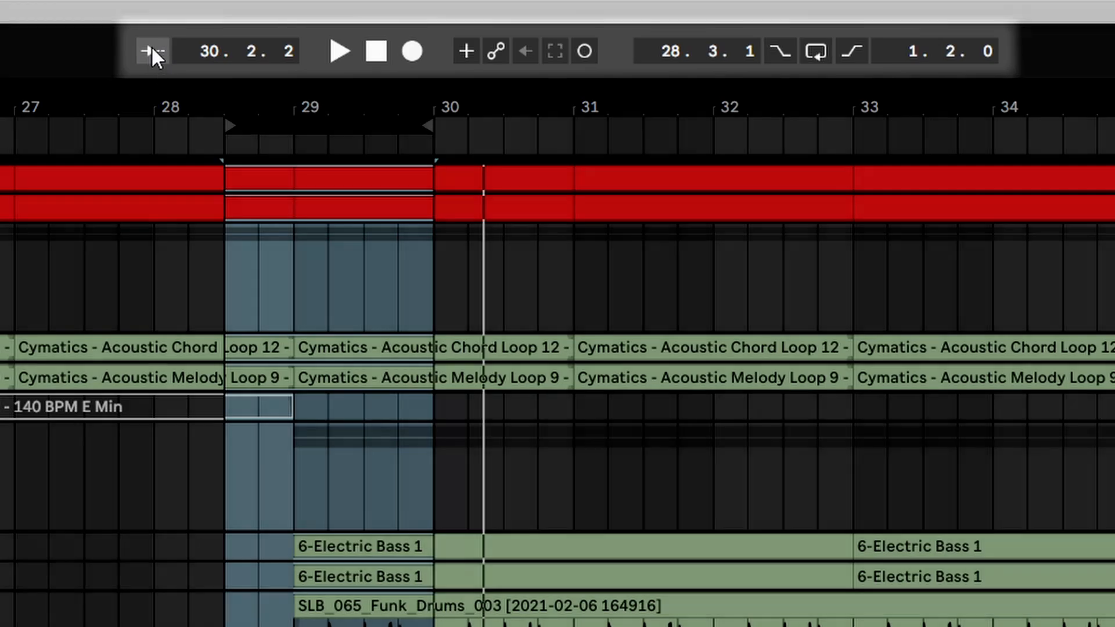
Step: Try having the arrangement view follow the playhead during playback, and switch following off again
{"action": "left_click", "coordinate": [152, 51]}
{"action": "key", "text": "space"}
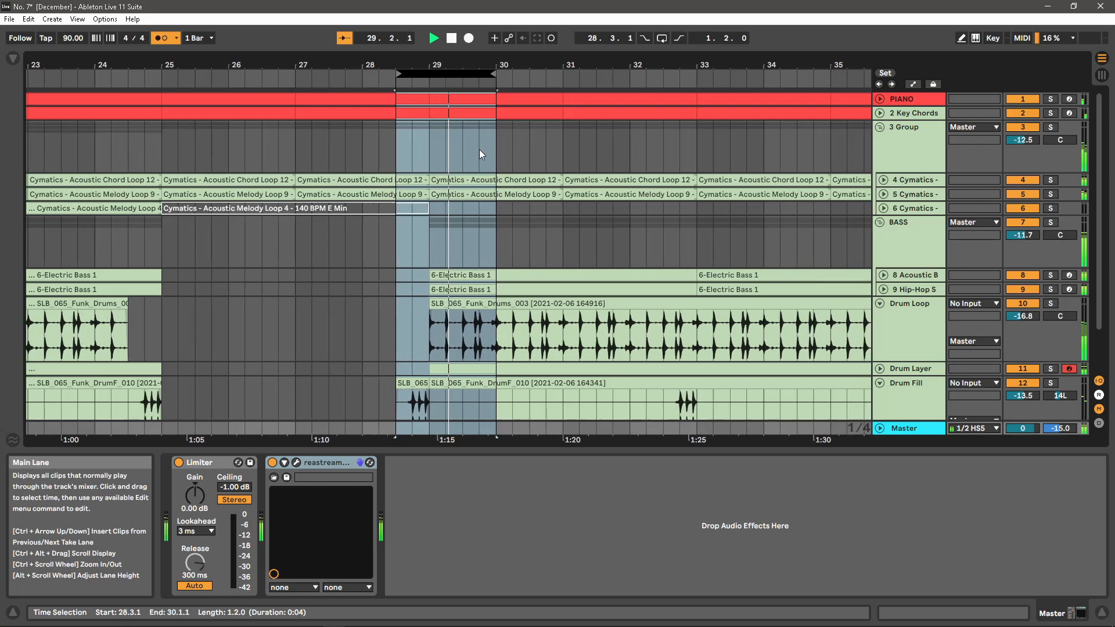
{"action": "left_click", "coordinate": [345, 39]}
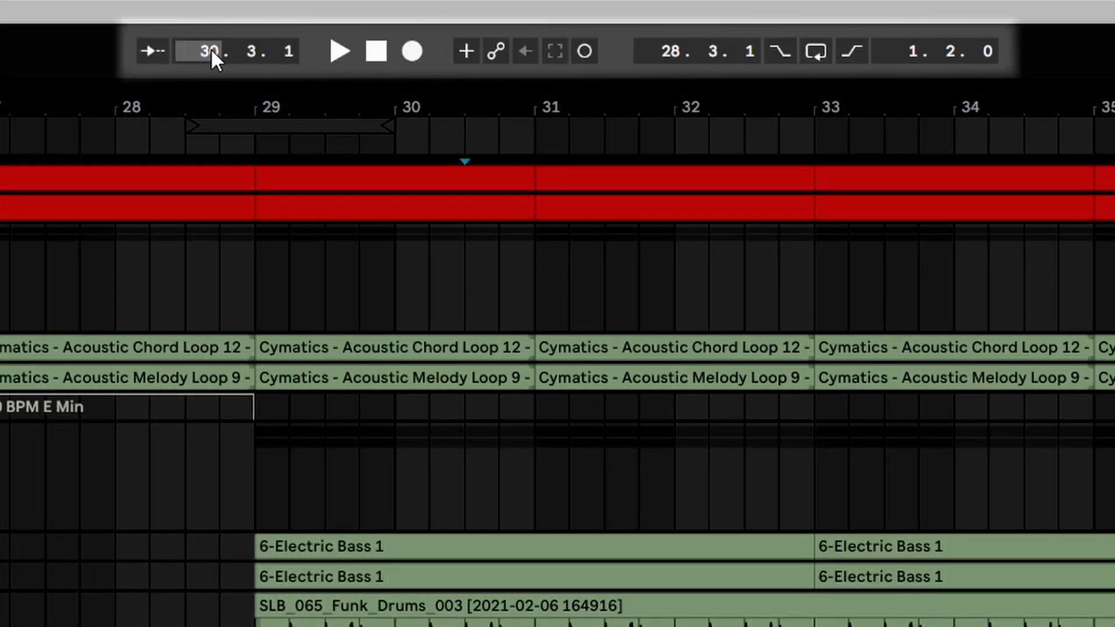
Step: Move the arrangement position to bar 35 and play the song from there, stopping after a few beats
{"action": "mouse_move", "coordinate": [211, 48]}
{"action": "left_mouse_down"}
{"action": "mouse_move", "coordinate": [211, 72]}
{"action": "mouse_move", "coordinate": [211, 35]}
{"action": "left_mouse_up"}
{"action": "key", "text": "space"}
{"action": "key", "text": "space"}
{"action": "key", "text": "space"}
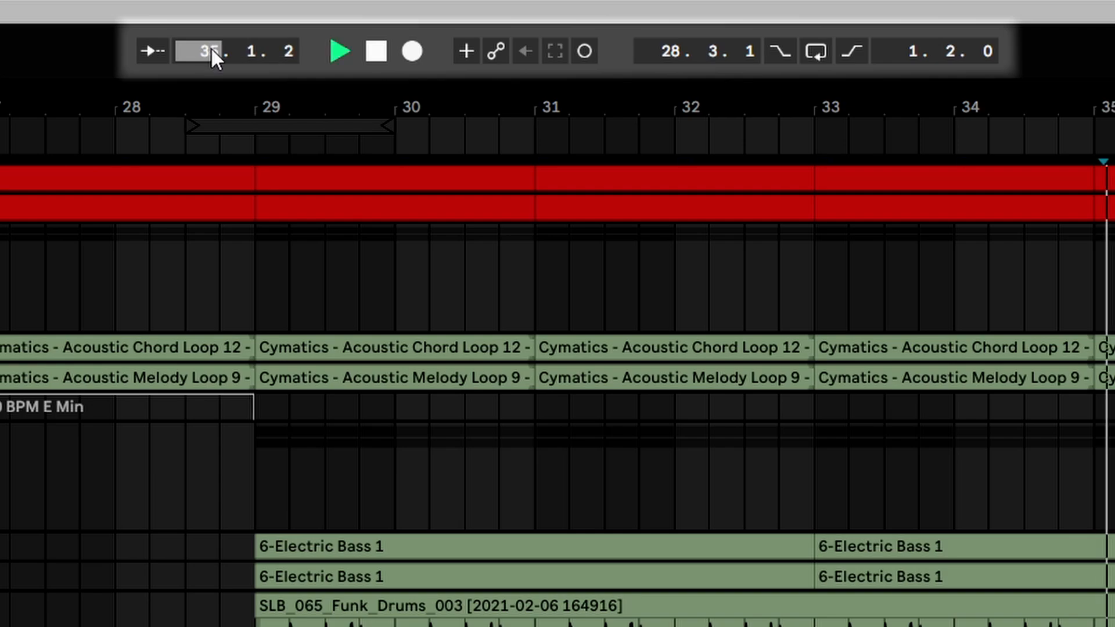
{"action": "key", "text": "space"}
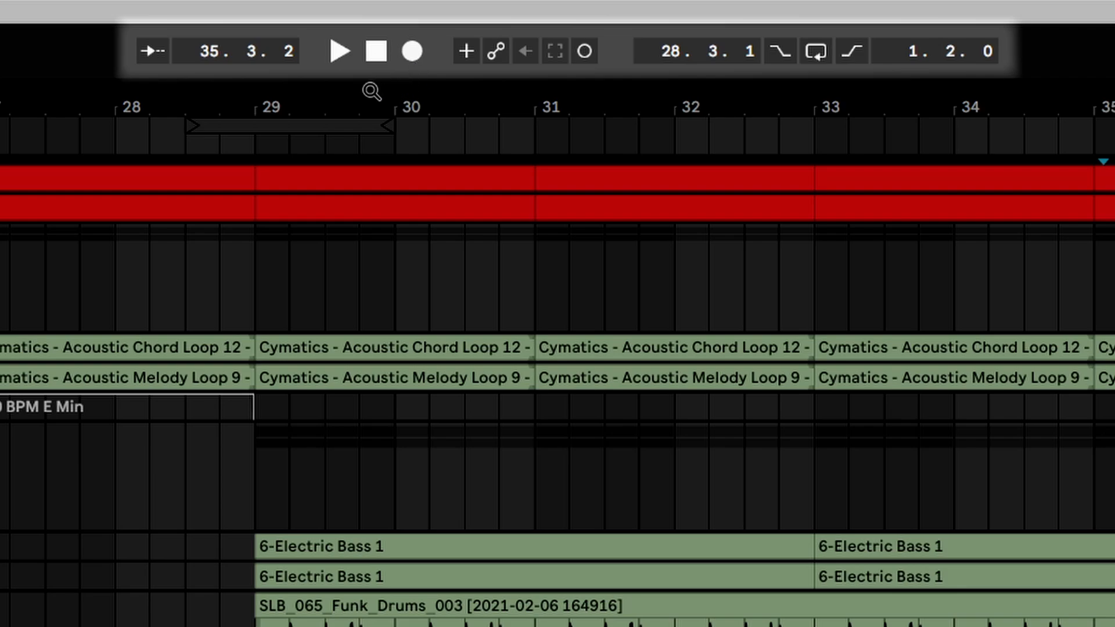
Step: Play the arrangement briefly, stop it, and return the playback position to 1.1.1
{"action": "left_click", "coordinate": [332, 51]}
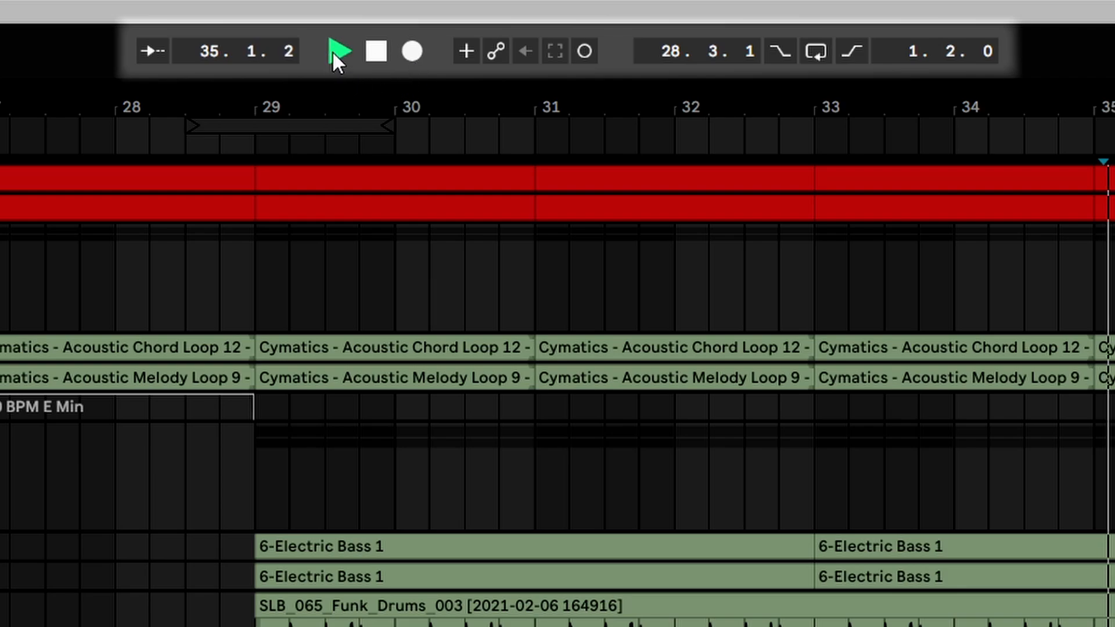
{"action": "left_click", "coordinate": [375, 52]}
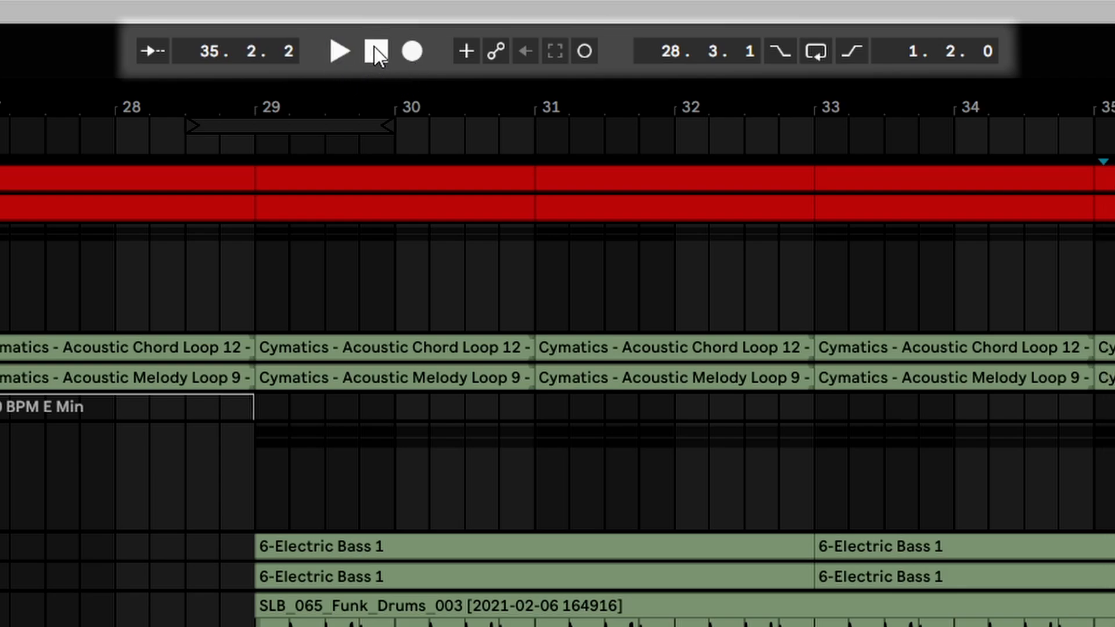
{"action": "left_click", "coordinate": [377, 52]}
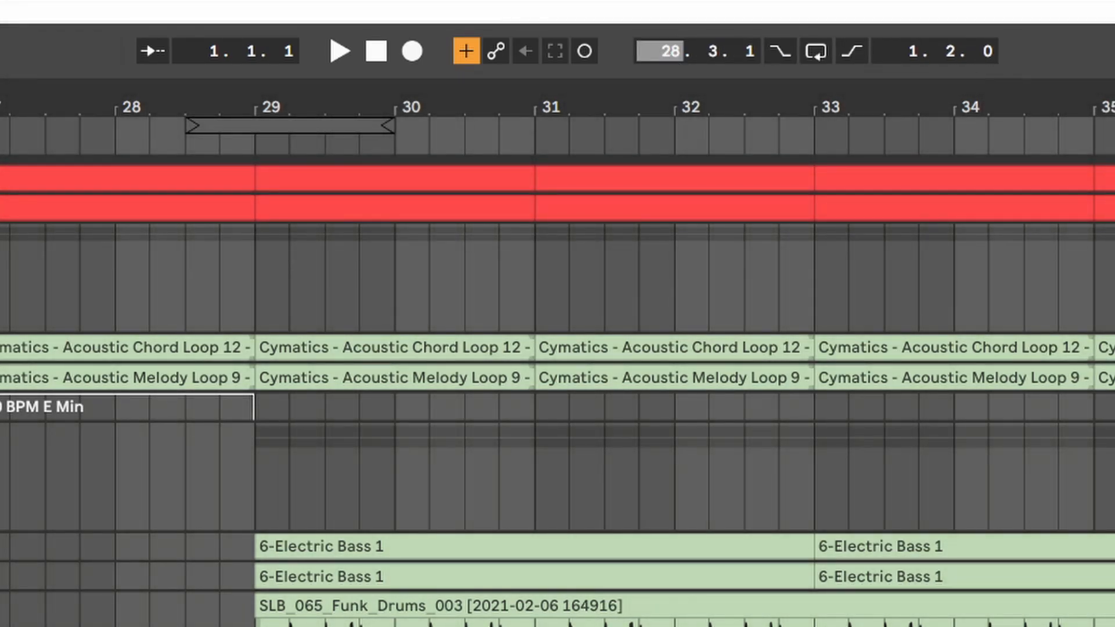
Step: Set the loop start to 29.3.1 and the loop length to 1.1.0
{"action": "left_click_drag", "start_coordinate": [665, 51], "coordinate": [666, 45]}
{"action": "key", "text": "Down"}
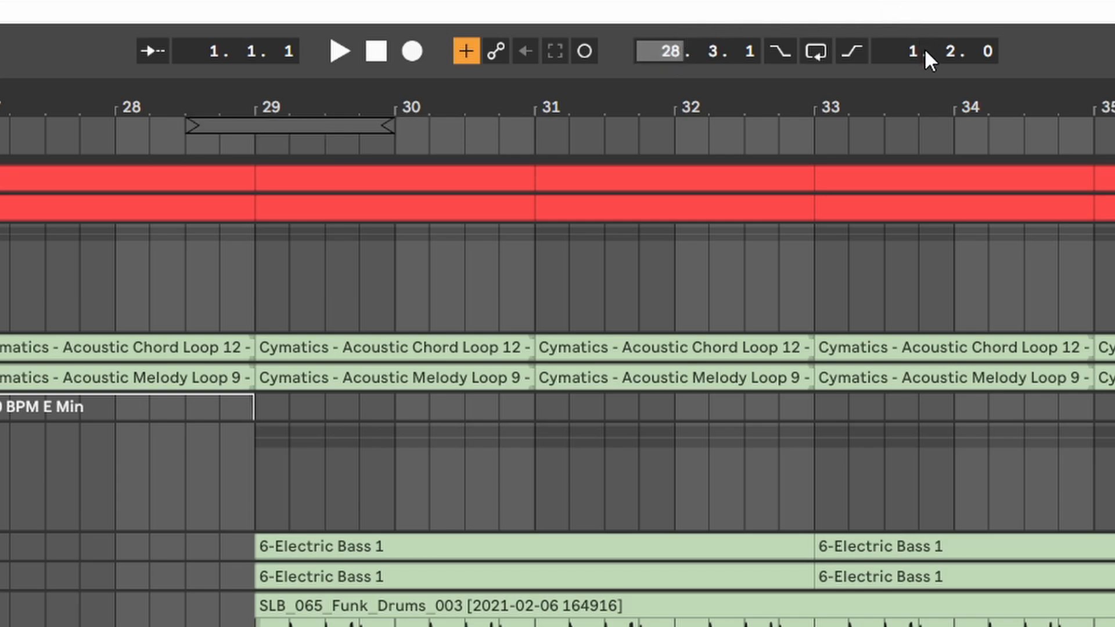
{"action": "left_click_drag", "start_coordinate": [953, 54], "coordinate": [952, 58]}
{"action": "key", "text": "Up"}
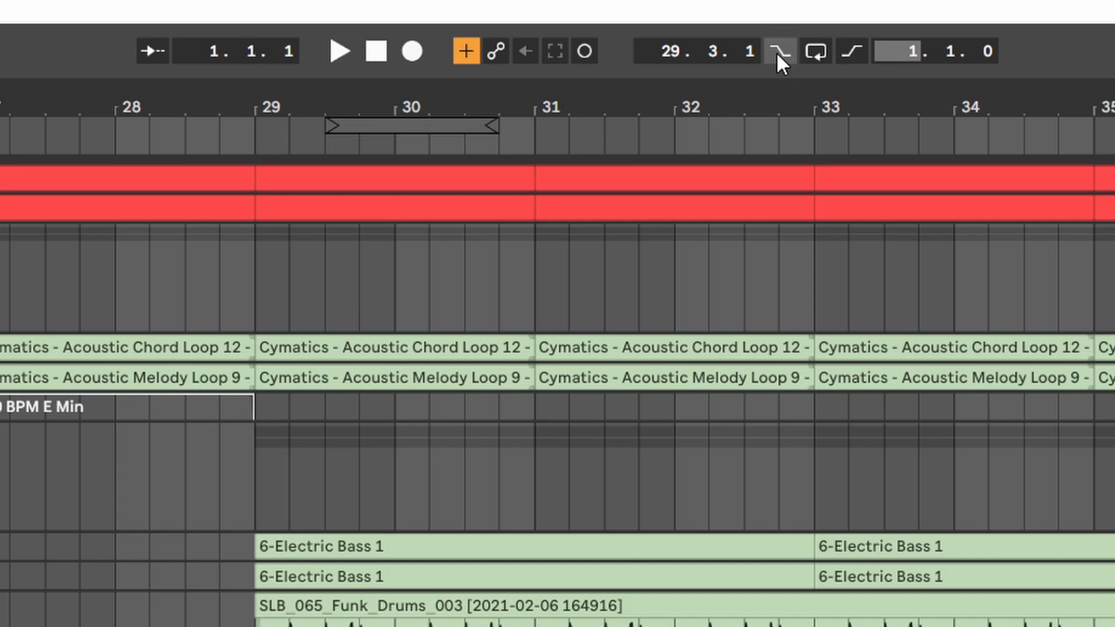
Step: Enable punch-in, punch-out and looping for the arrangement loop region
{"action": "left_click", "coordinate": [780, 52]}
{"action": "left_click", "coordinate": [855, 53]}
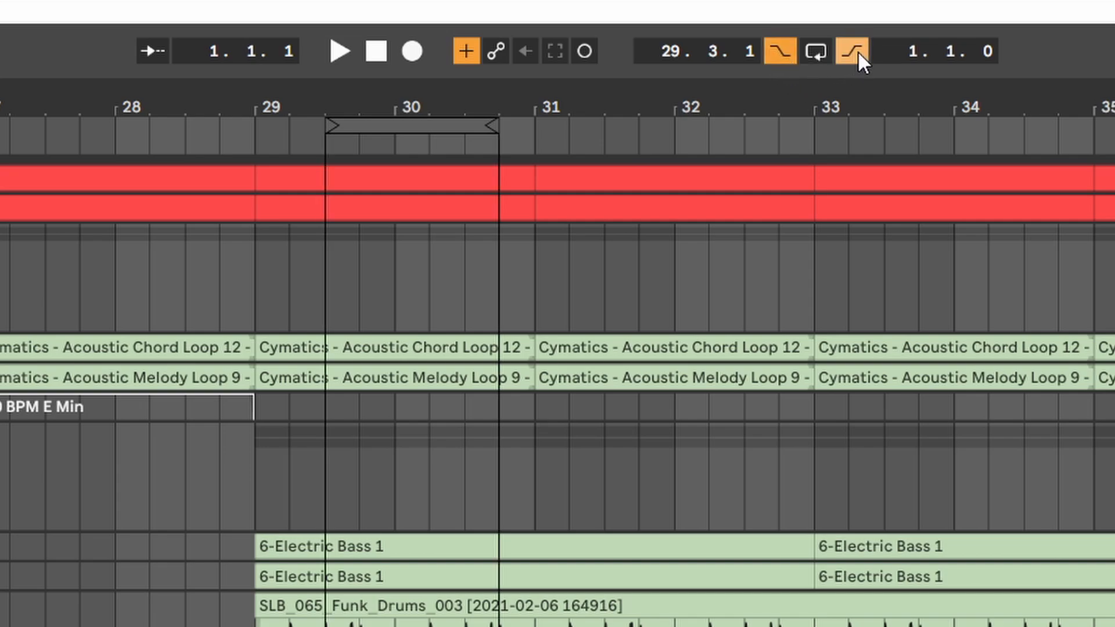
{"action": "left_click", "coordinate": [813, 51]}
Step: Move the loop region earlier and shorten it so it starts at 28.3.1 with a length of 0.3.0
{"action": "left_click_drag", "start_coordinate": [399, 130], "coordinate": [294, 153]}
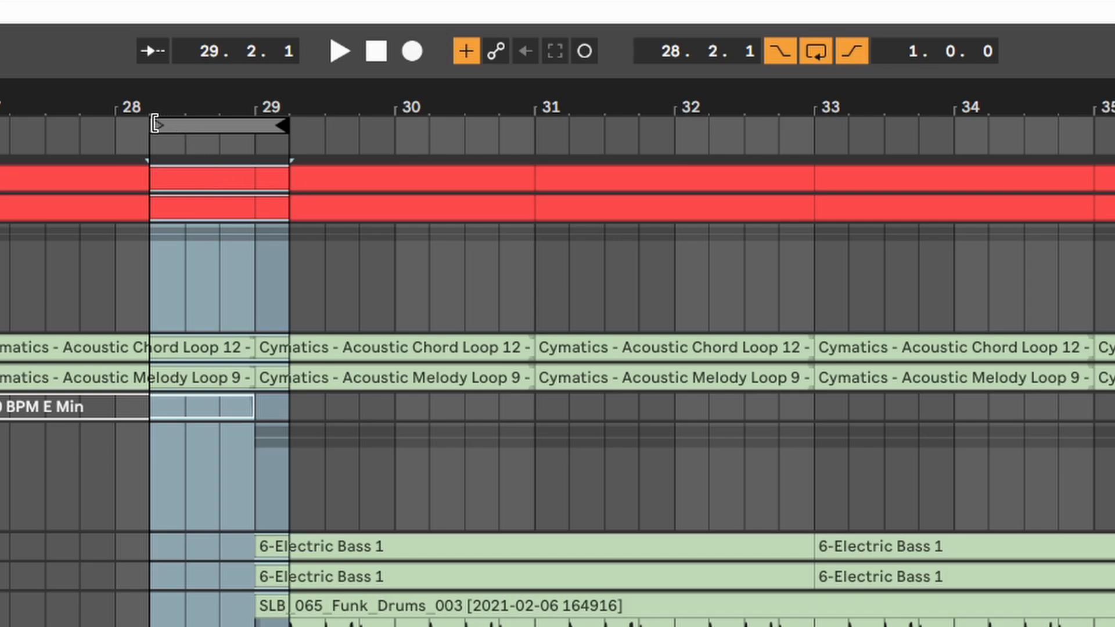
{"action": "left_click_drag", "start_coordinate": [154, 125], "coordinate": [173, 127]}
{"action": "mouse_move", "coordinate": [159, 128]}
{"action": "left_mouse_down"}
{"action": "mouse_move", "coordinate": [187, 126]}
{"action": "mouse_move", "coordinate": [155, 125]}
{"action": "mouse_move", "coordinate": [175, 125]}
{"action": "left_mouse_up"}
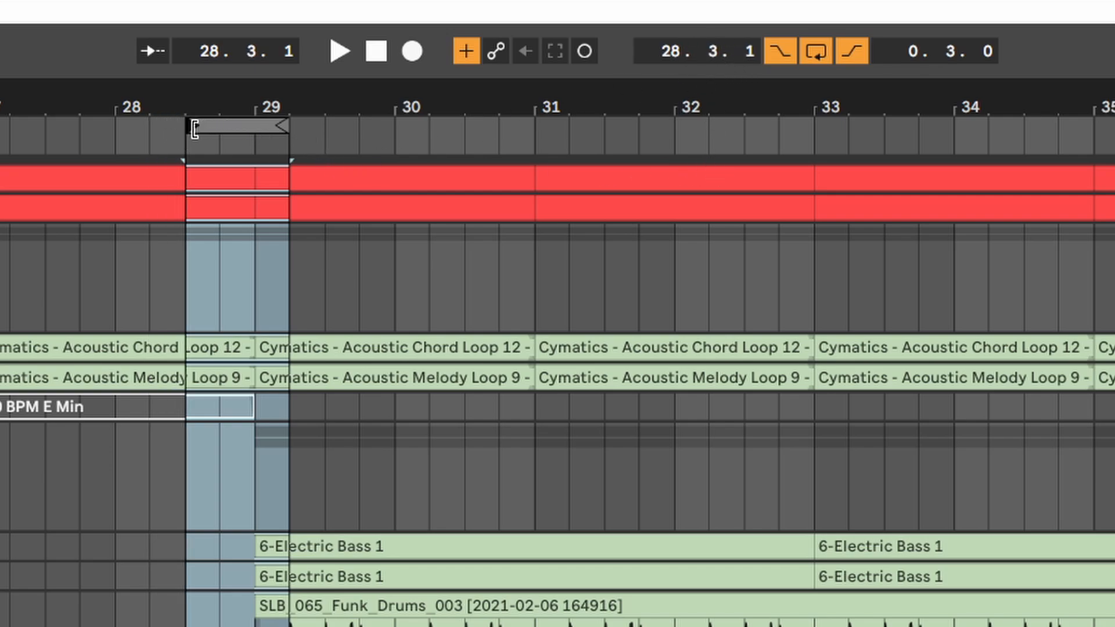
{"action": "mouse_move", "coordinate": [187, 125]}
{"action": "left_mouse_down"}
{"action": "mouse_move", "coordinate": [149, 125]}
{"action": "mouse_move", "coordinate": [186, 126]}
{"action": "left_mouse_up"}
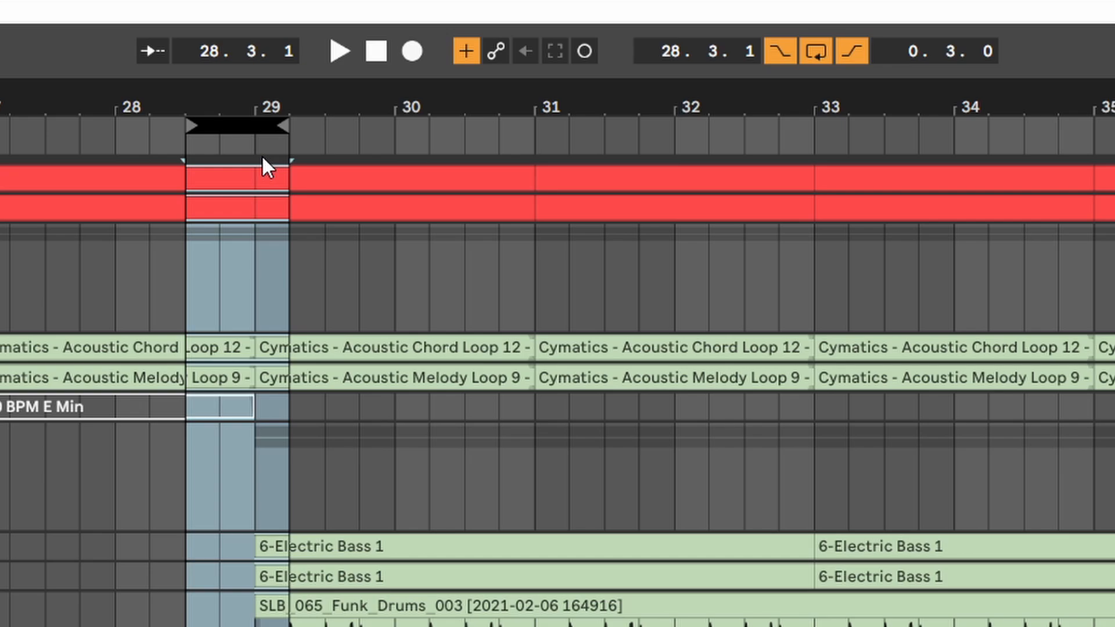
Step: Play the looped section, stop playback, and turn arrangement looping off
{"action": "key", "text": "space"}
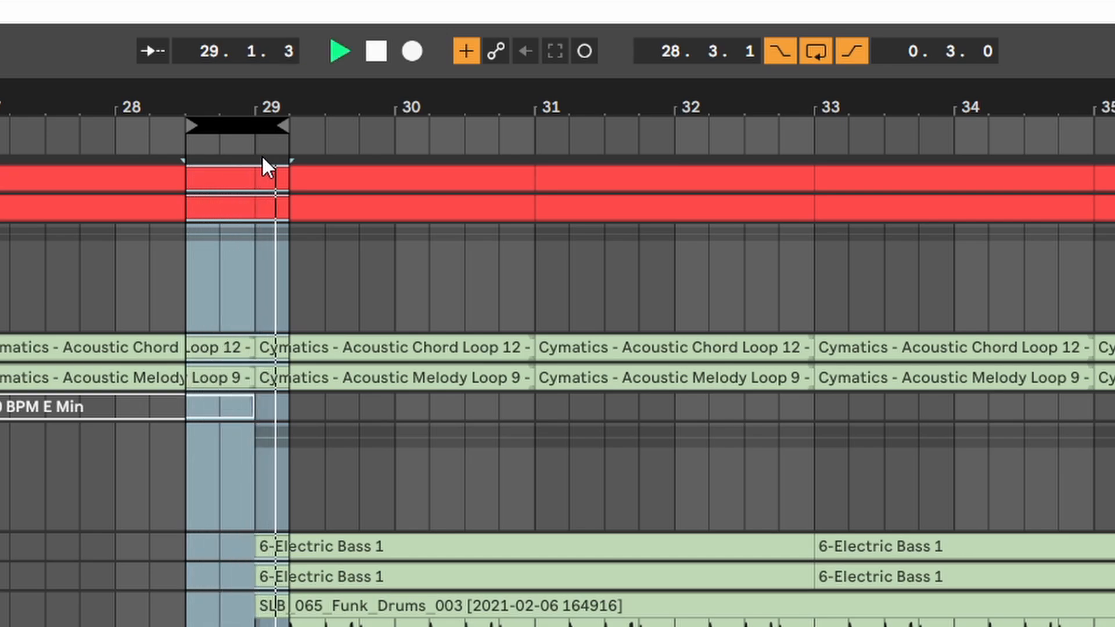
{"action": "key", "text": "space"}
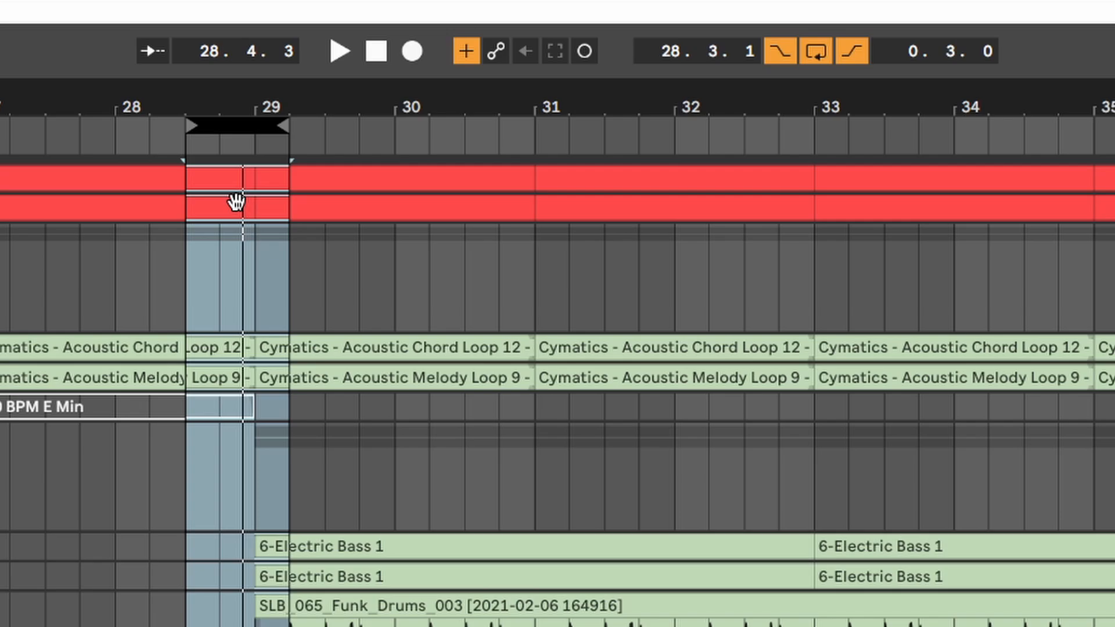
{"action": "key", "text": "ctrl+l"}
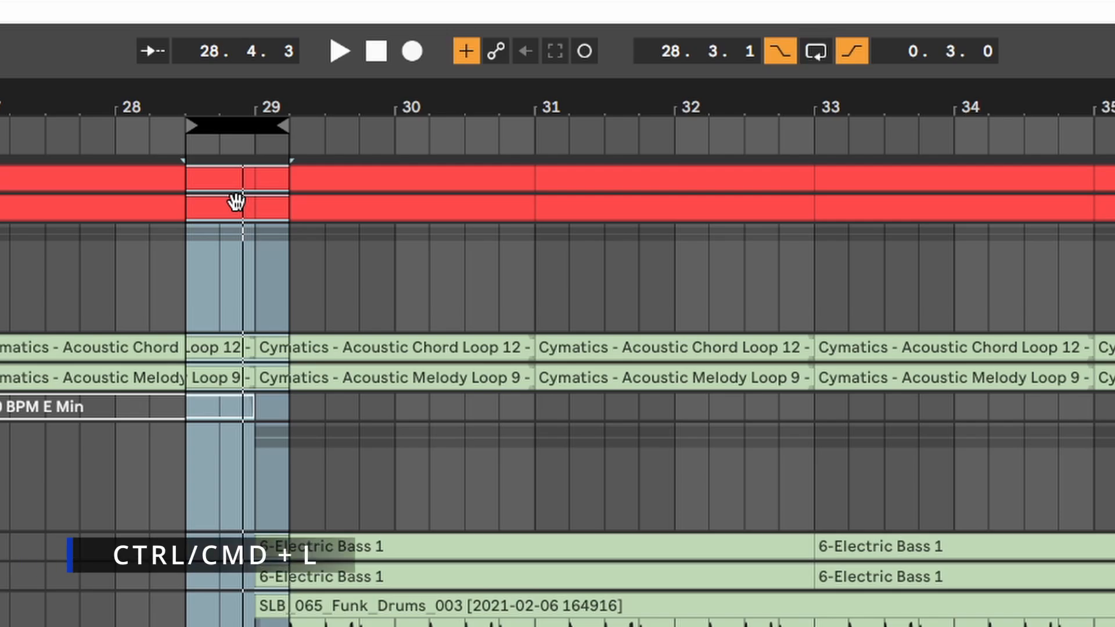
Step: Set the arrangement loop region to start at 29.1.1 with a length of 1.0.0, and select its contents
{"action": "left_click_drag", "start_coordinate": [280, 110], "coordinate": [514, 143]}
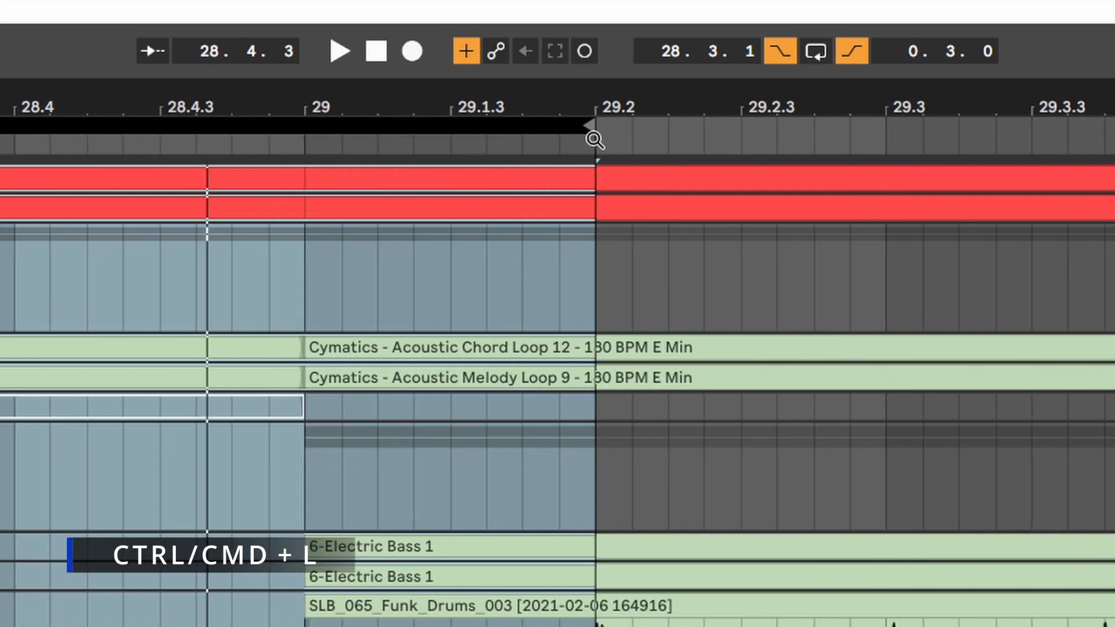
{"action": "left_click_drag", "start_coordinate": [589, 126], "coordinate": [519, 130]}
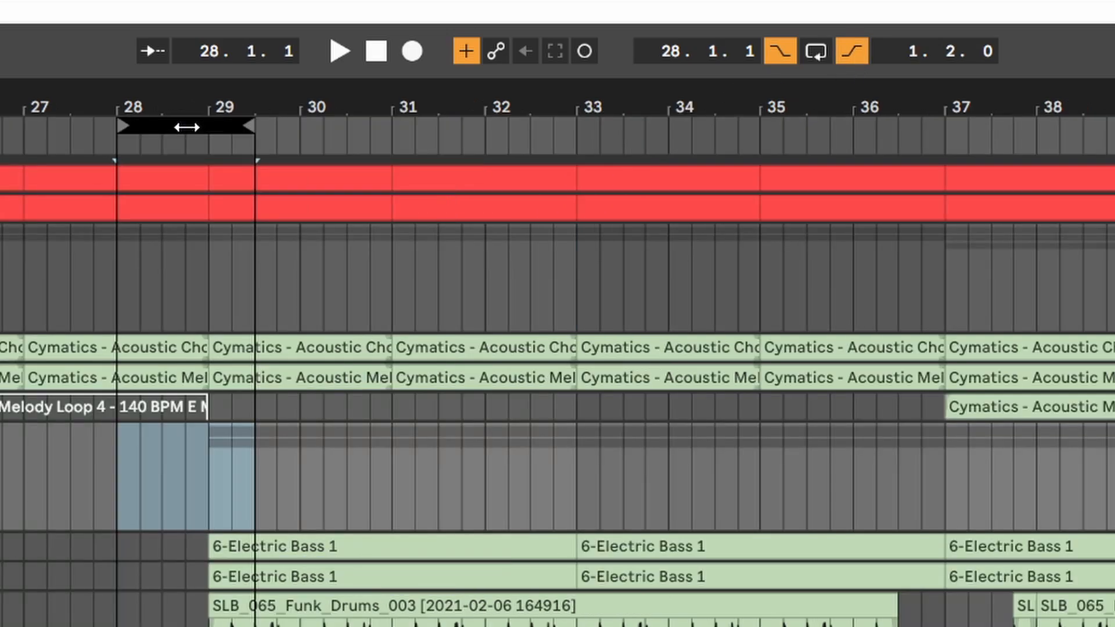
{"action": "left_click_drag", "start_coordinate": [187, 122], "coordinate": [301, 126]}
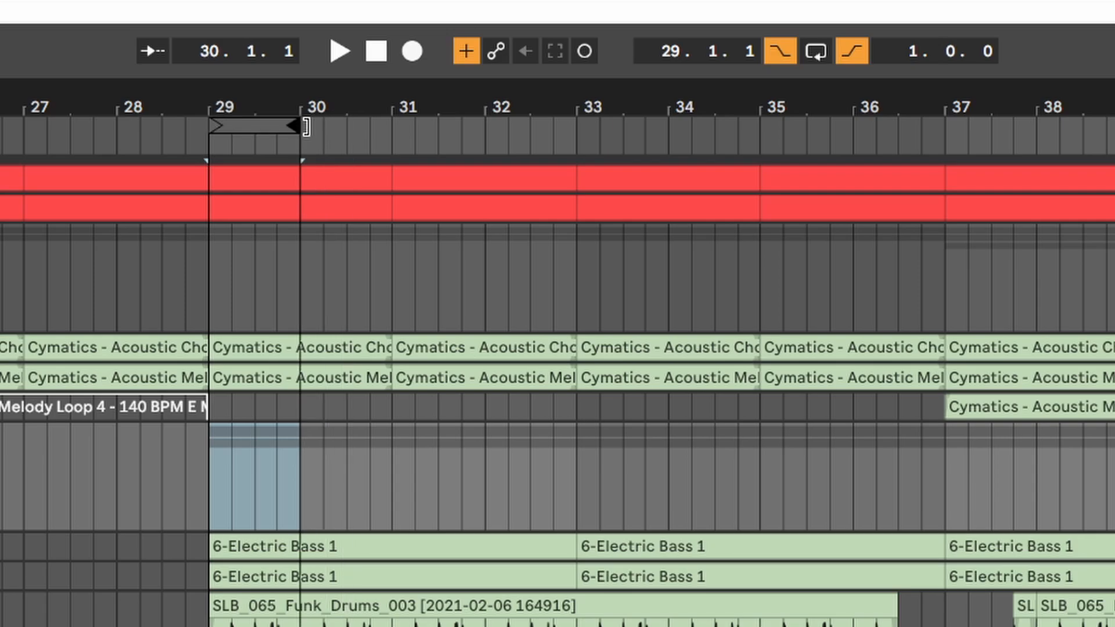
{"action": "left_click", "coordinate": [257, 127]}
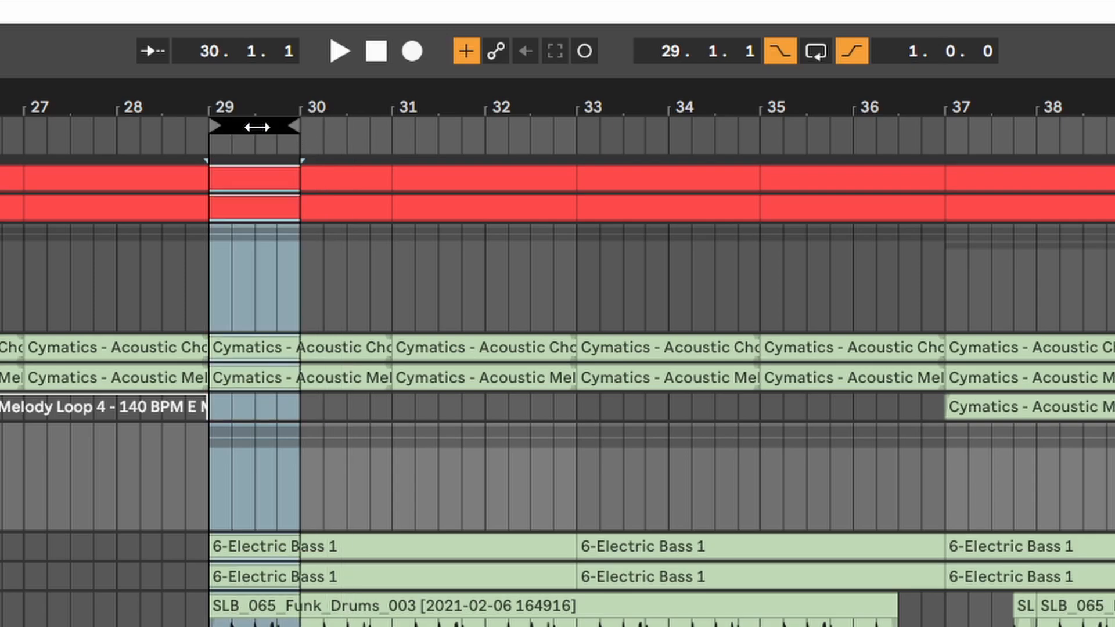
Step: Mark the punch range from bar 29 to bar 30 on the BASS group track
{"action": "left_click_drag", "start_coordinate": [212, 479], "coordinate": [322, 479]}
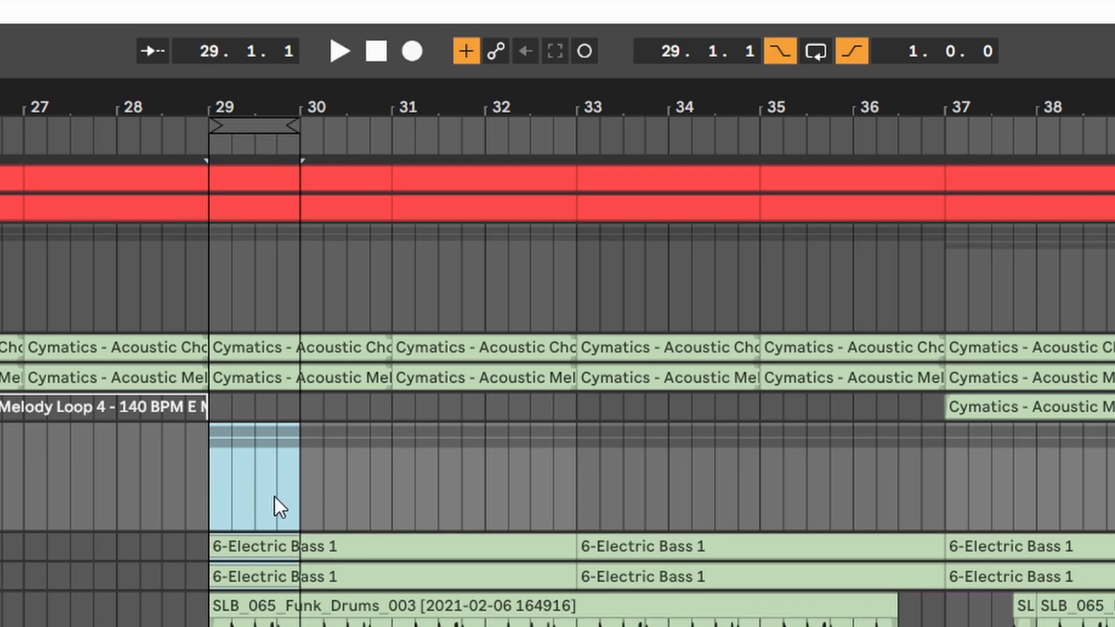
{"action": "left_click", "coordinate": [155, 486]}
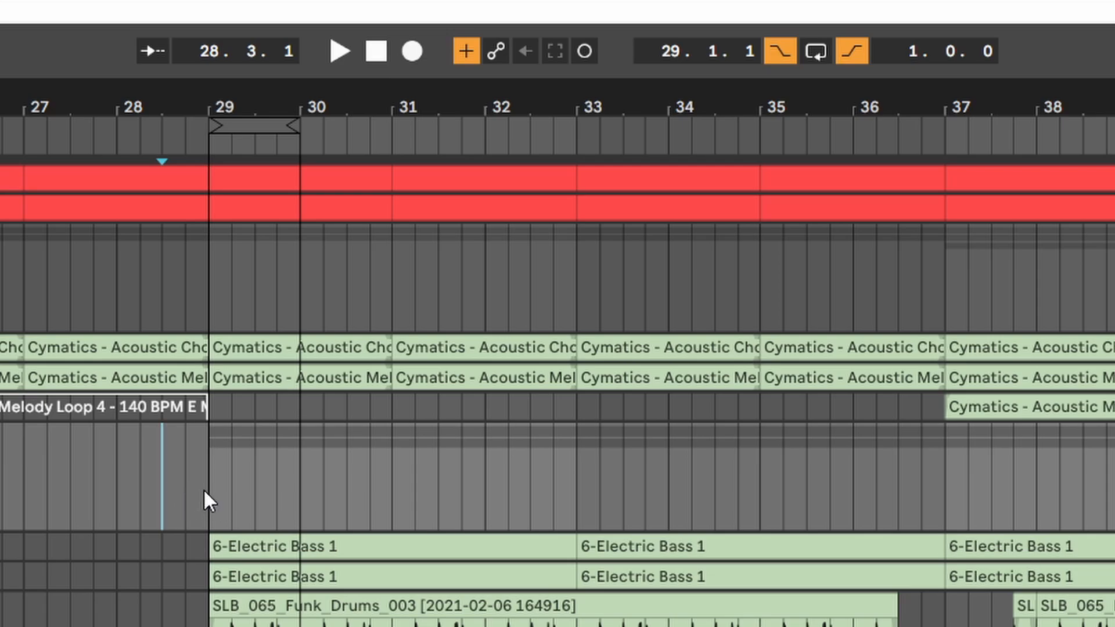
{"action": "mouse_move", "coordinate": [208, 500]}
{"action": "left_mouse_down"}
{"action": "mouse_move", "coordinate": [208, 462]}
{"action": "mouse_move", "coordinate": [297, 472]}
{"action": "left_mouse_up"}
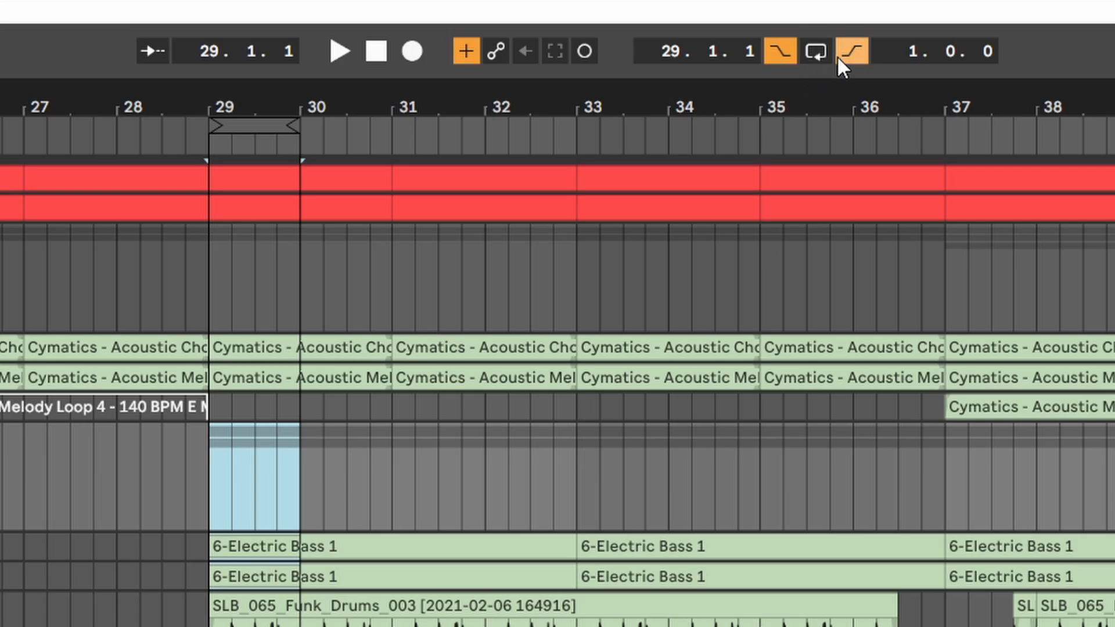
Step: Turn off punch-out and mark the stretch after the bar 29 punch-in point on the BASS group track
{"action": "left_click", "coordinate": [852, 53]}
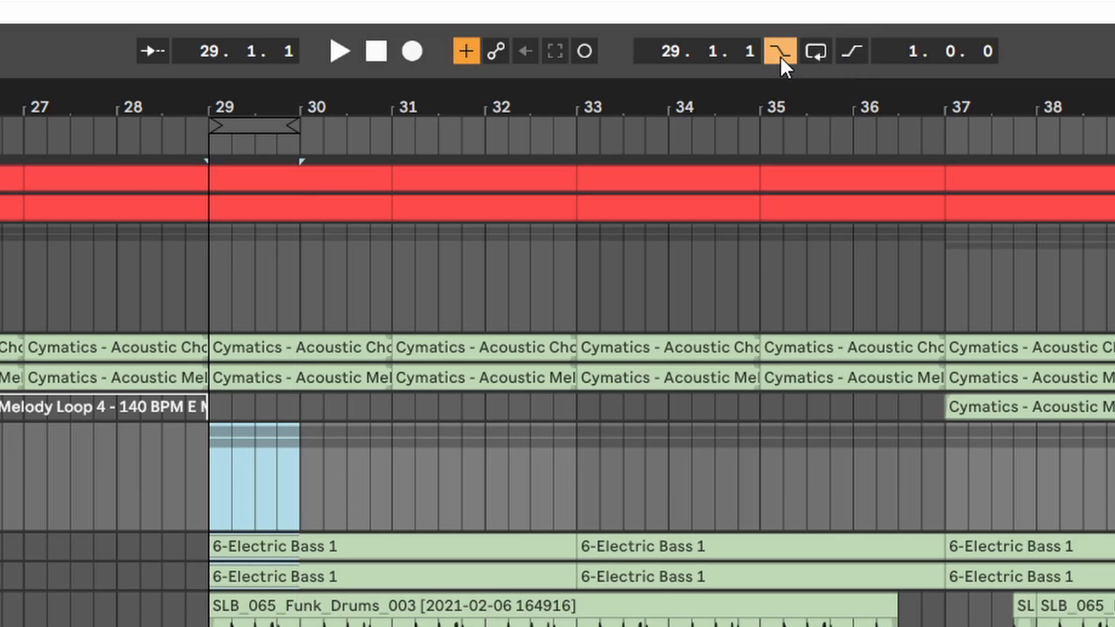
{"action": "left_click", "coordinate": [208, 475]}
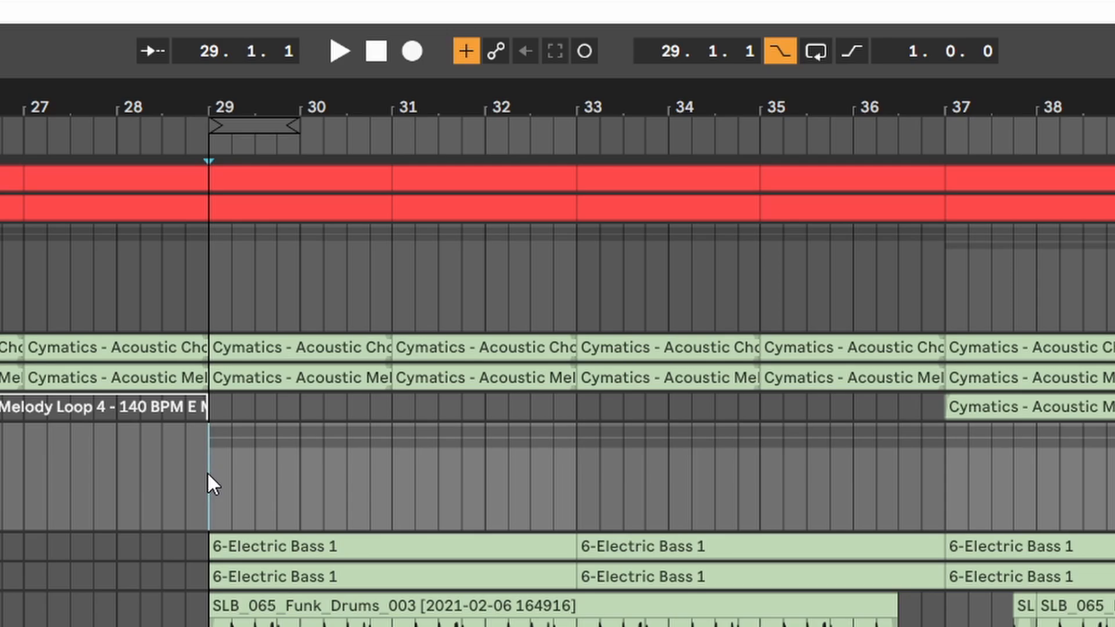
{"action": "left_click_drag", "start_coordinate": [207, 472], "coordinate": [594, 480]}
{"action": "left_click", "coordinate": [488, 470]}
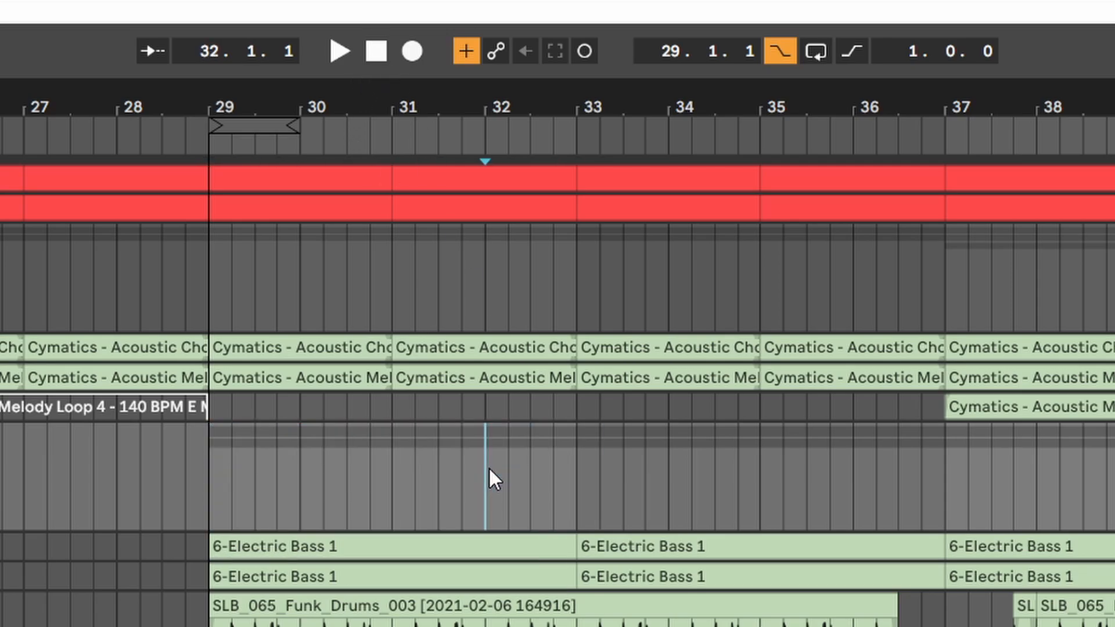
Step: Re-enable punch-out and mark the stretch from 28.4.1 to past bar 30 on the BASS group track
{"action": "left_click", "coordinate": [852, 52]}
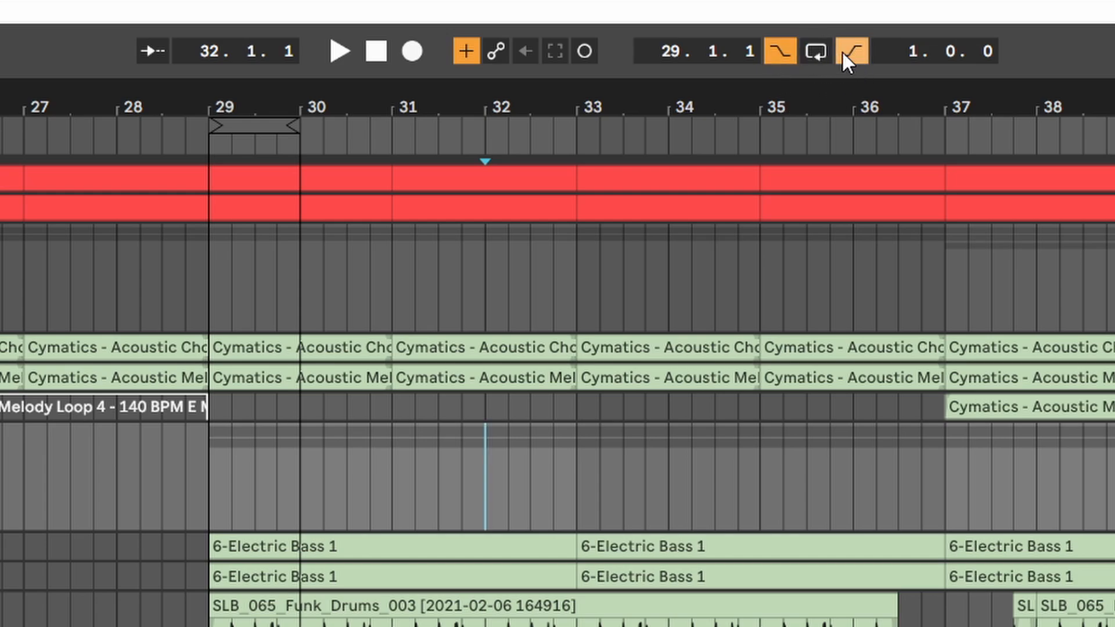
{"action": "left_click", "coordinate": [179, 472]}
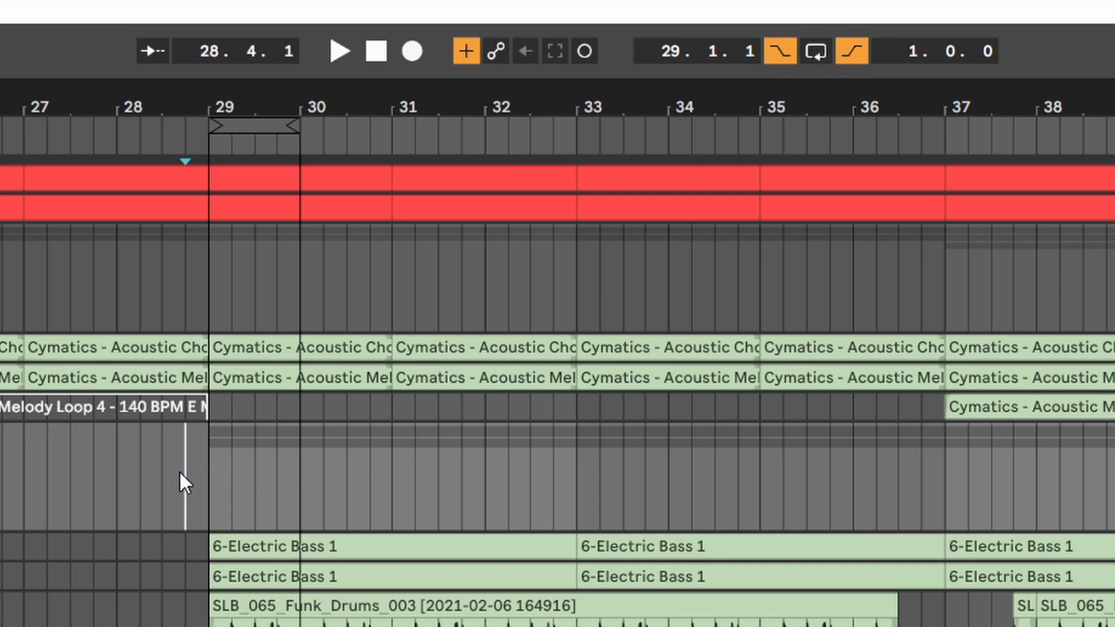
{"action": "mouse_move", "coordinate": [181, 472]}
{"action": "left_mouse_down"}
{"action": "mouse_move", "coordinate": [293, 475]}
{"action": "mouse_move", "coordinate": [300, 453]}
{"action": "mouse_move", "coordinate": [368, 460]}
{"action": "left_mouse_up"}
{"action": "left_click", "coordinate": [214, 455]}
{"action": "left_click", "coordinate": [300, 450]}
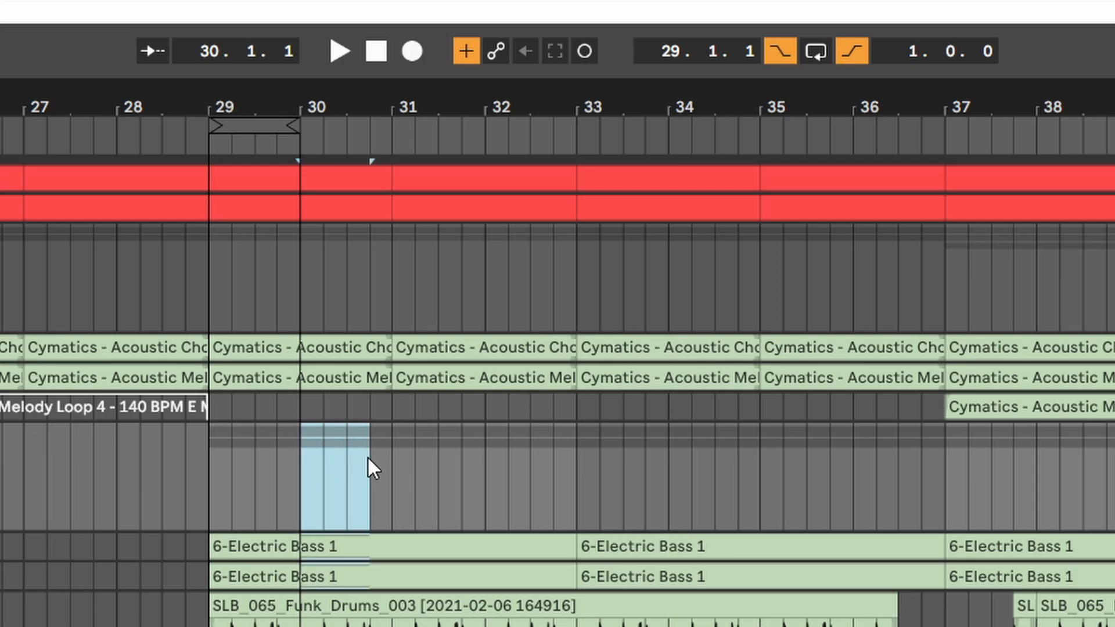
{"action": "left_click", "coordinate": [418, 459]}
Step: Turn off punch-in and punch-out, and switch Draw Mode off
{"action": "left_click", "coordinate": [780, 51]}
{"action": "left_click", "coordinate": [852, 51]}
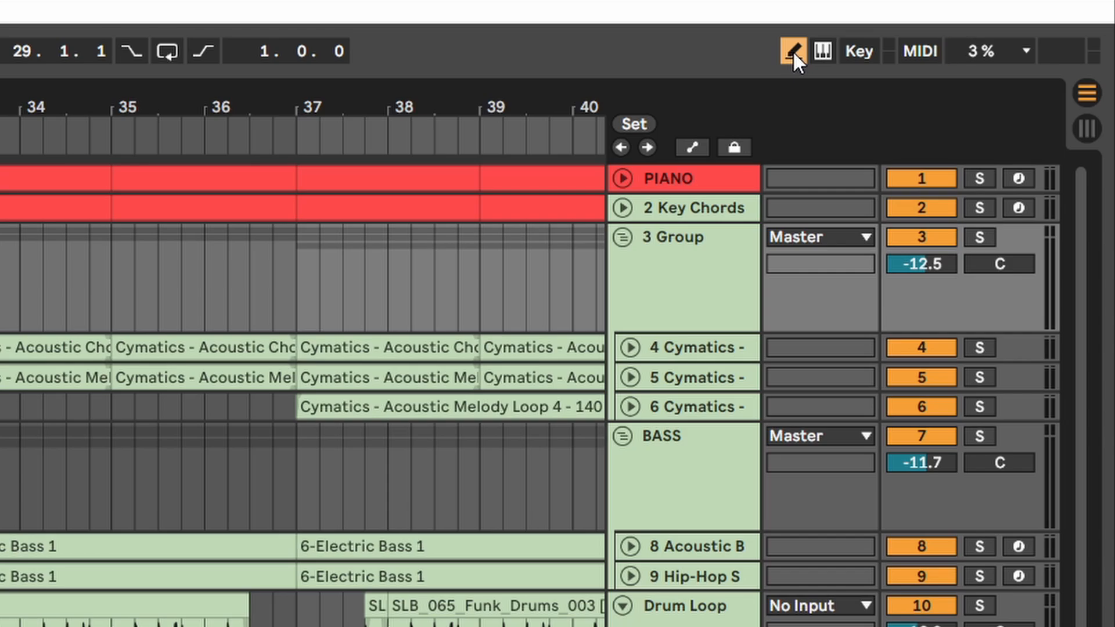
{"action": "left_click", "coordinate": [793, 50]}
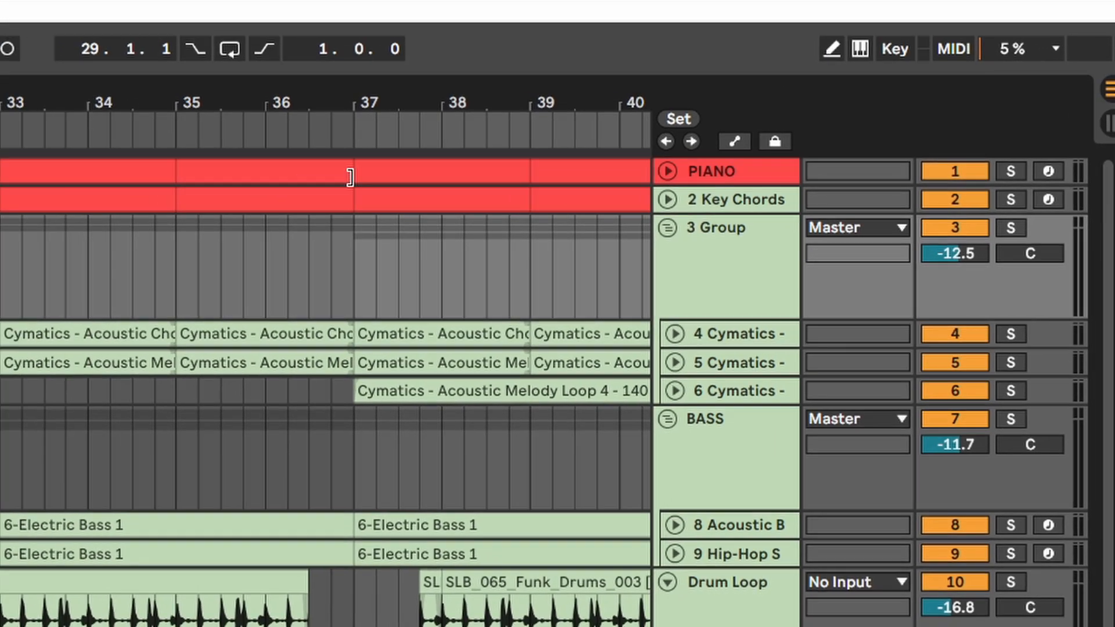
Step: Open the PIANO clip at bar 37 and enlarge its note editor
{"action": "left_click", "coordinate": [313, 180]}
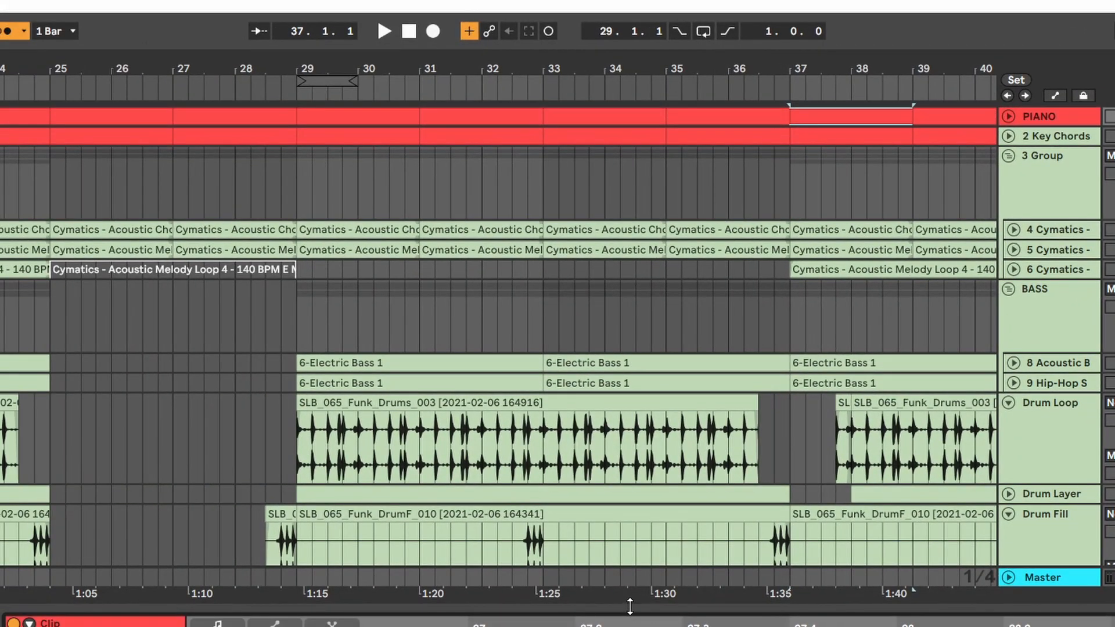
{"action": "left_click_drag", "start_coordinate": [630, 606], "coordinate": [630, 266]}
{"action": "left_click", "coordinate": [602, 389]}
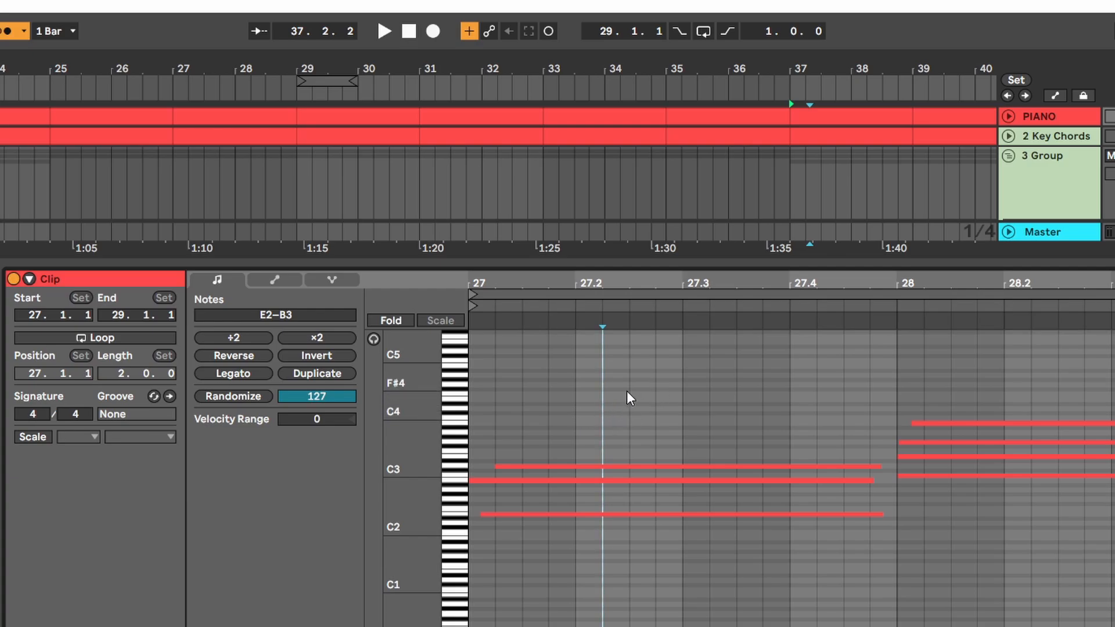
Step: Draw a one-beat F#4 note at 27.2 in Draw Mode and erase it again
{"action": "key", "text": "b"}
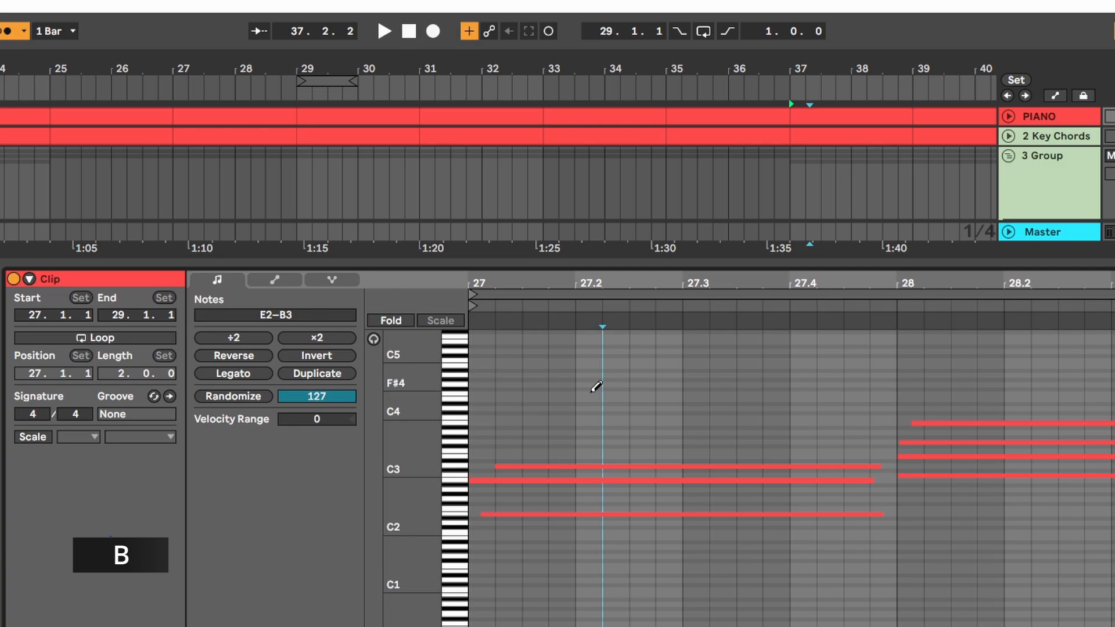
{"action": "mouse_move", "coordinate": [593, 389]}
{"action": "left_mouse_down"}
{"action": "mouse_move", "coordinate": [733, 388]}
{"action": "mouse_move", "coordinate": [693, 388]}
{"action": "left_mouse_up"}
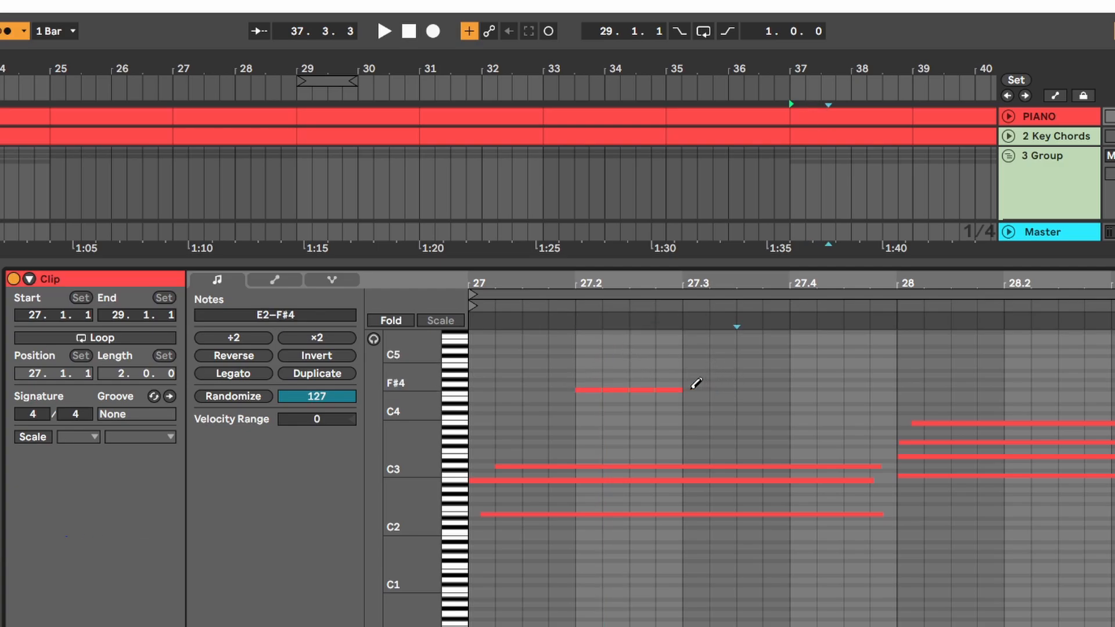
{"action": "left_click", "coordinate": [598, 389]}
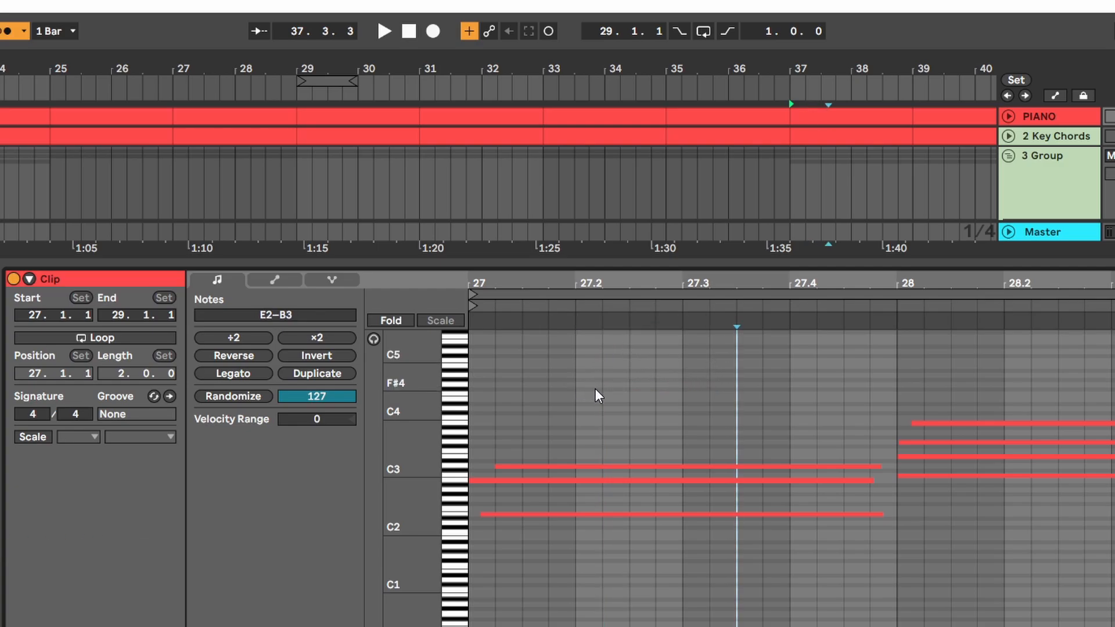
Step: Add three short F#4 notes between 27.2 and 27.3 with Draw Mode off, and delete them all
{"action": "double_click", "coordinate": [586, 388]}
{"action": "left_click", "coordinate": [614, 394]}
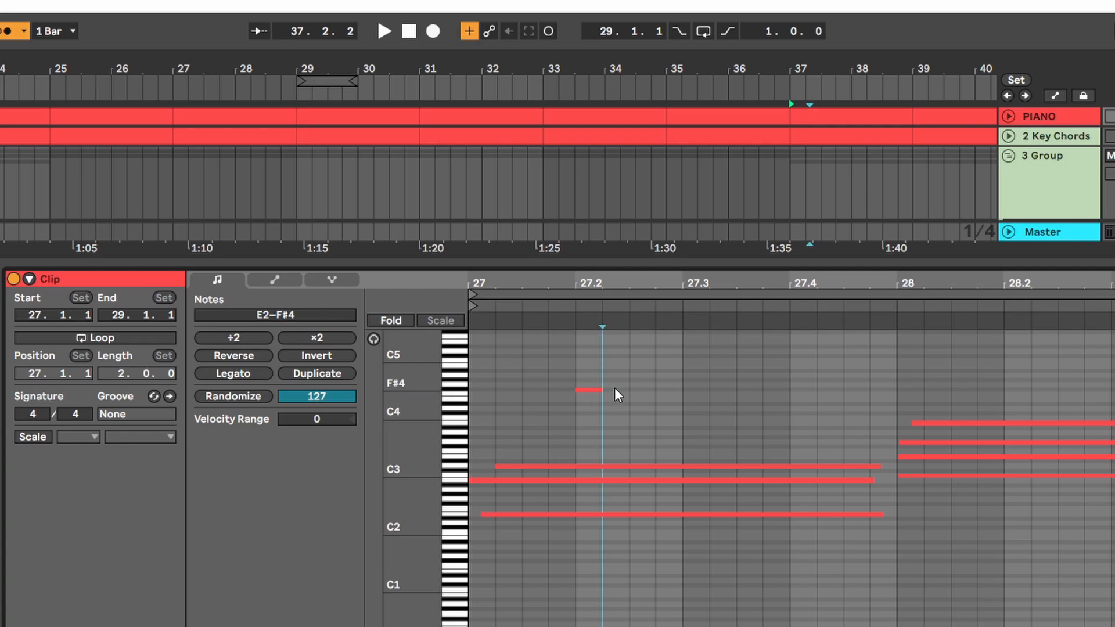
{"action": "double_click", "coordinate": [614, 389]}
{"action": "double_click", "coordinate": [668, 390]}
{"action": "left_click", "coordinate": [701, 388]}
{"action": "left_click_drag", "start_coordinate": [700, 388], "coordinate": [518, 404]}
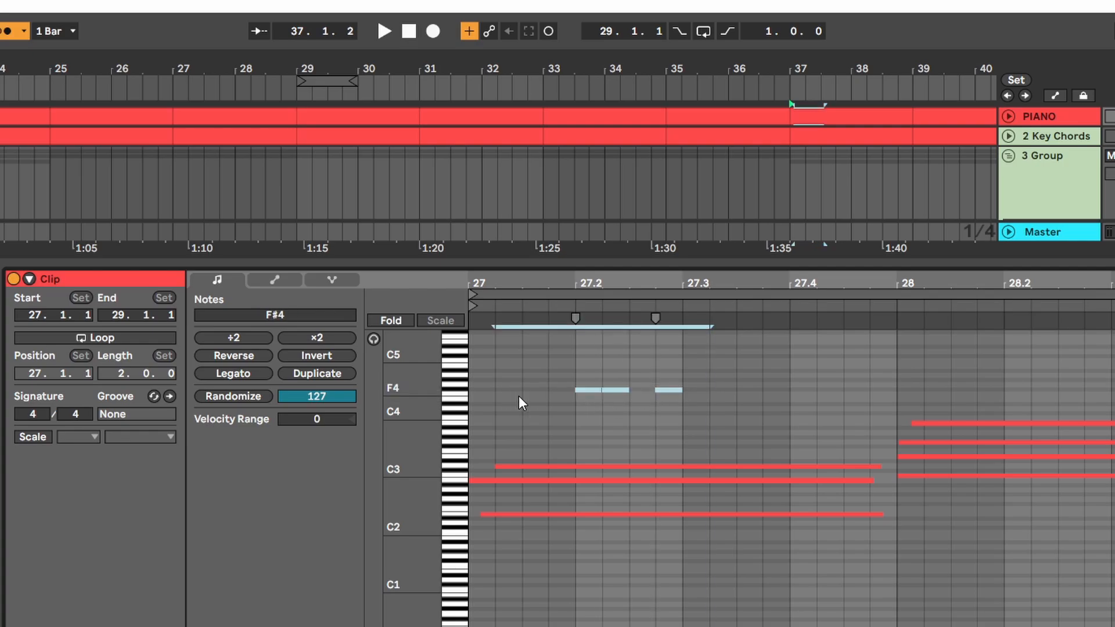
{"action": "key", "text": "Delete"}
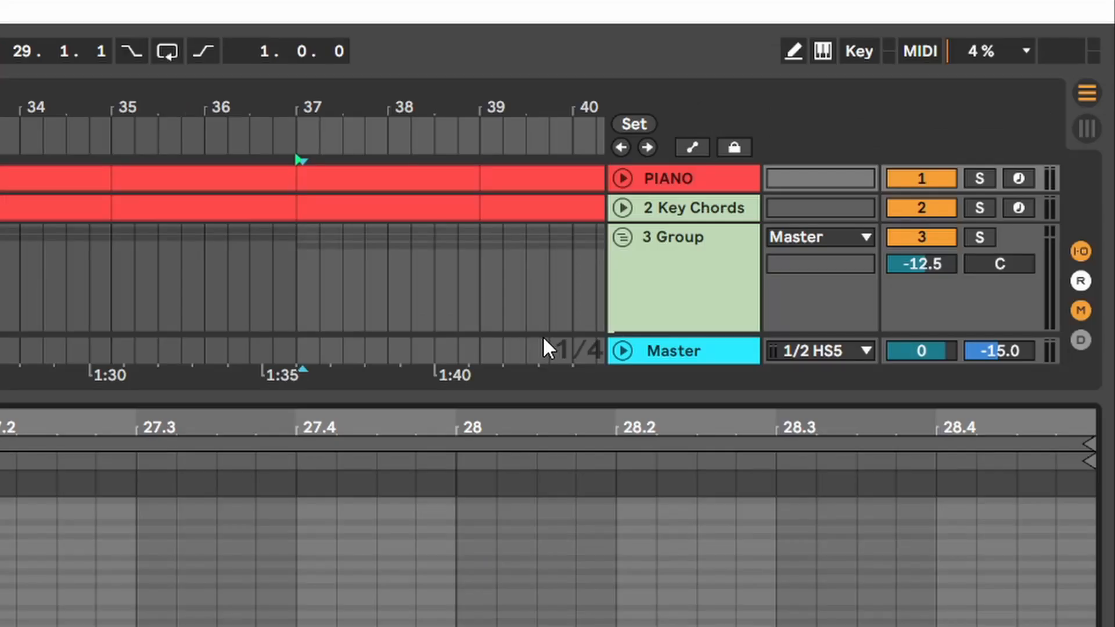
Step: Arm the PIANO track and try it with the computer MIDI keyboard, switching the keyboard off when done
{"action": "left_click", "coordinate": [1114, 30]}
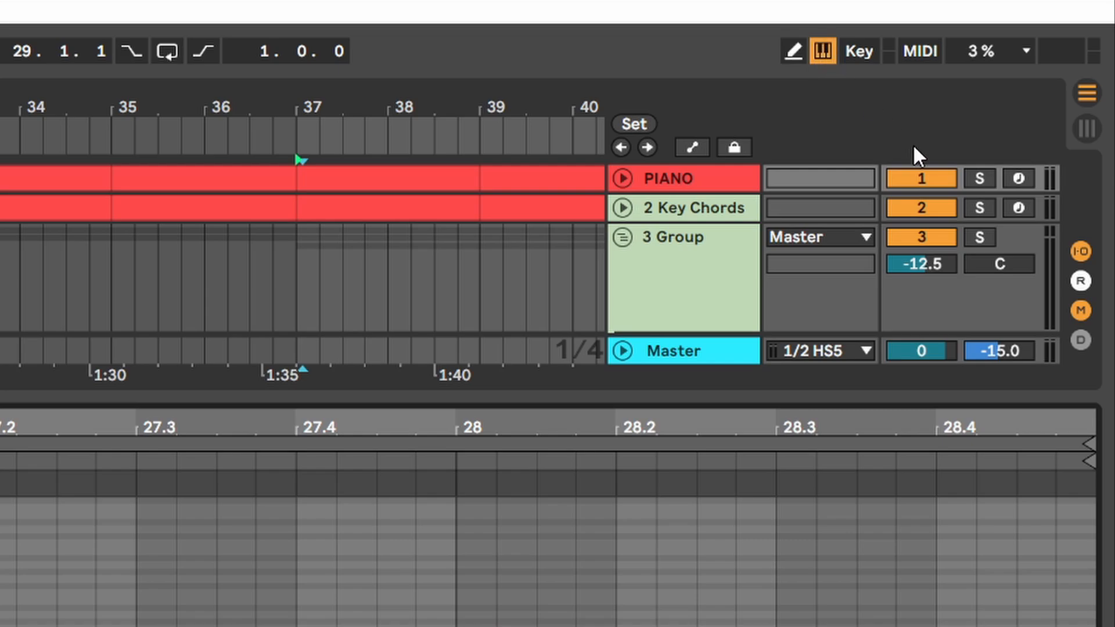
{"action": "left_click", "coordinate": [1018, 177]}
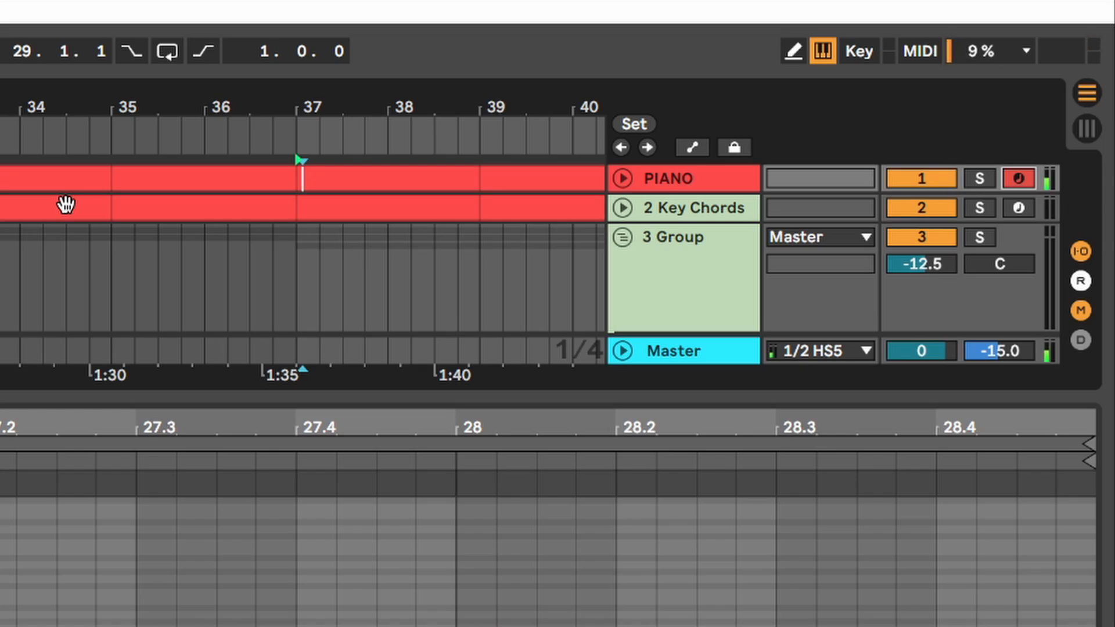
{"action": "left_click", "coordinate": [824, 52]}
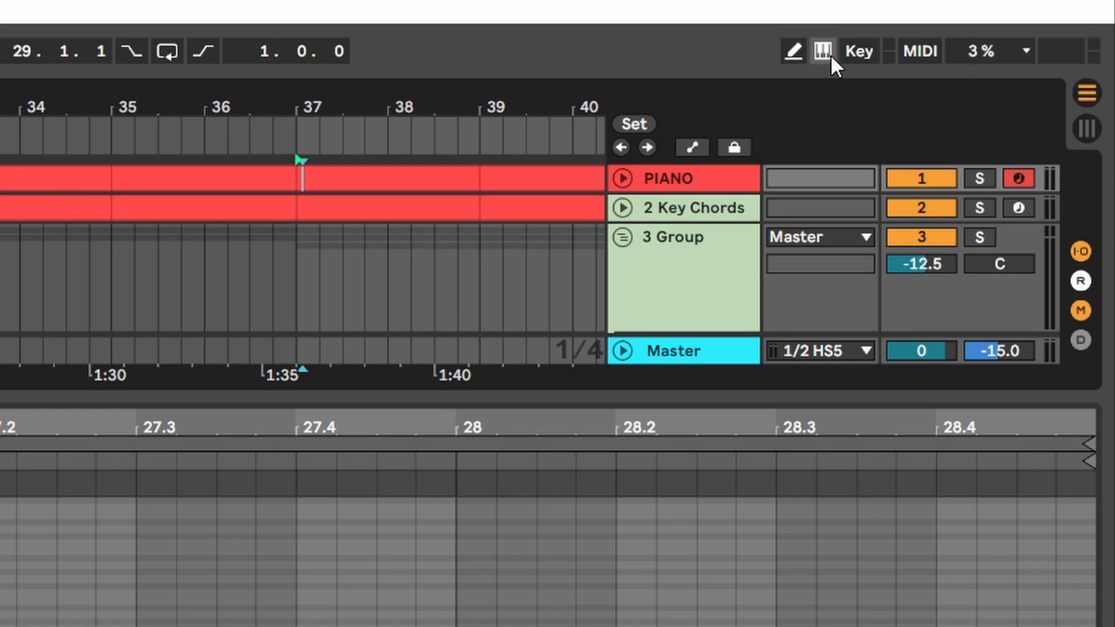
Step: Try to map F9 to the Arrangement Record button in Key Map Mode, and leave the mapping mode
{"action": "left_click", "coordinate": [860, 52]}
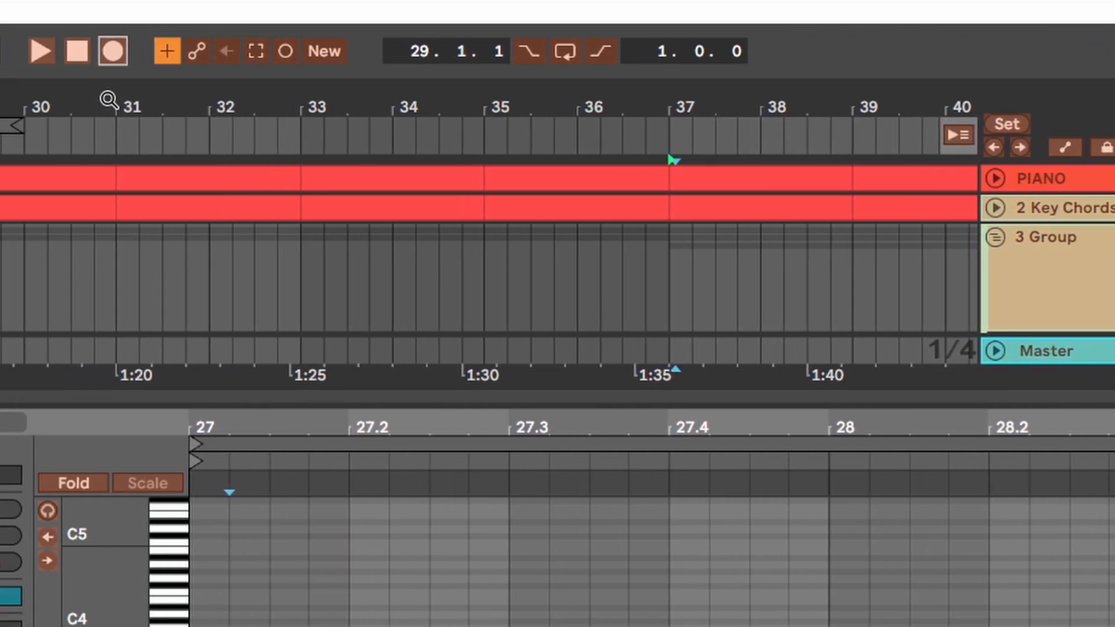
{"action": "key", "text": "F9"}
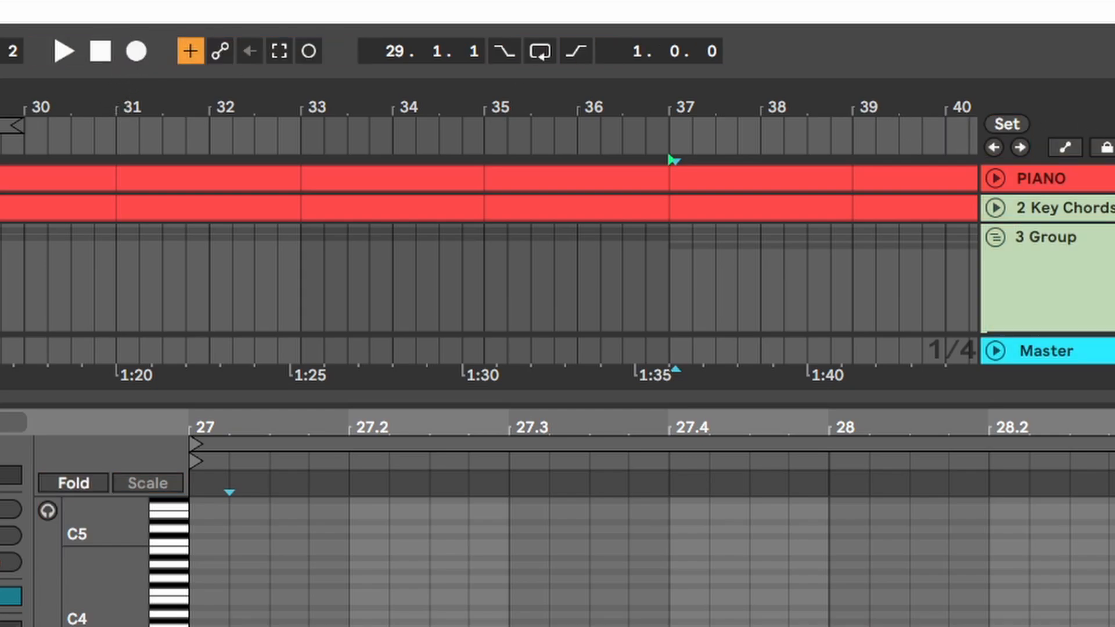
{"action": "key", "text": "F9"}
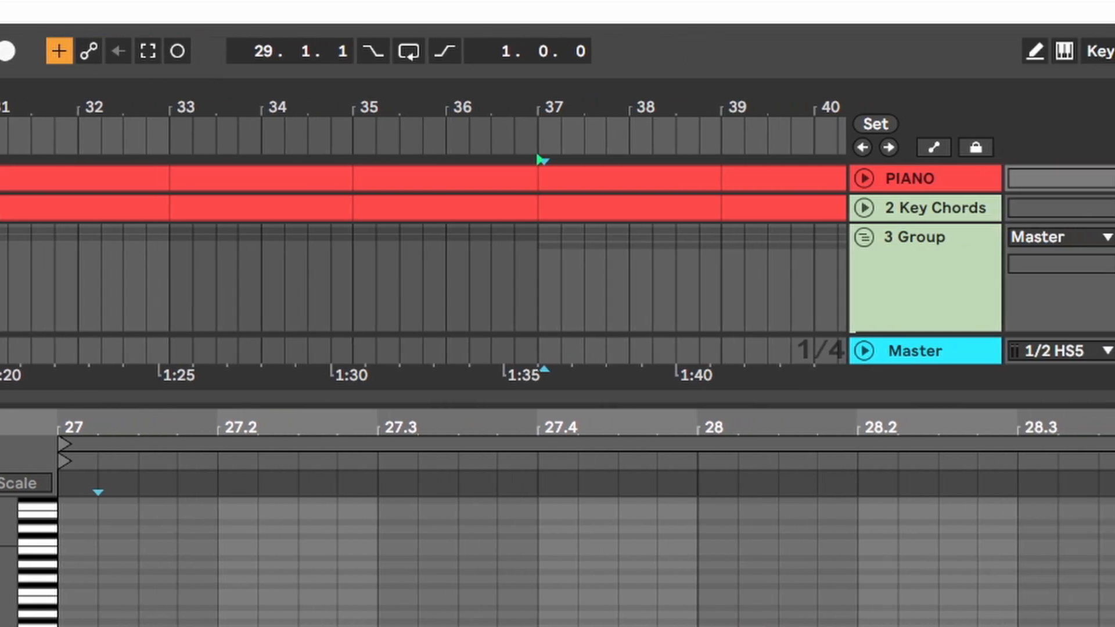
Step: Switch MIDI Map Mode on and off, and hide the clip view
{"action": "left_click", "coordinate": [1083, 52]}
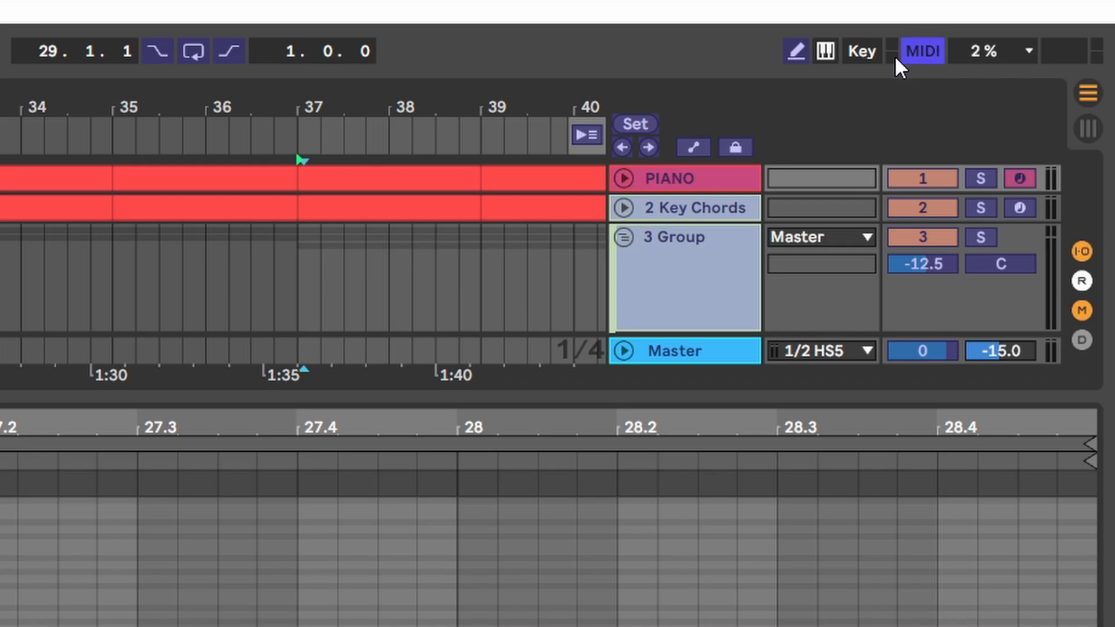
{"action": "left_click", "coordinate": [918, 57]}
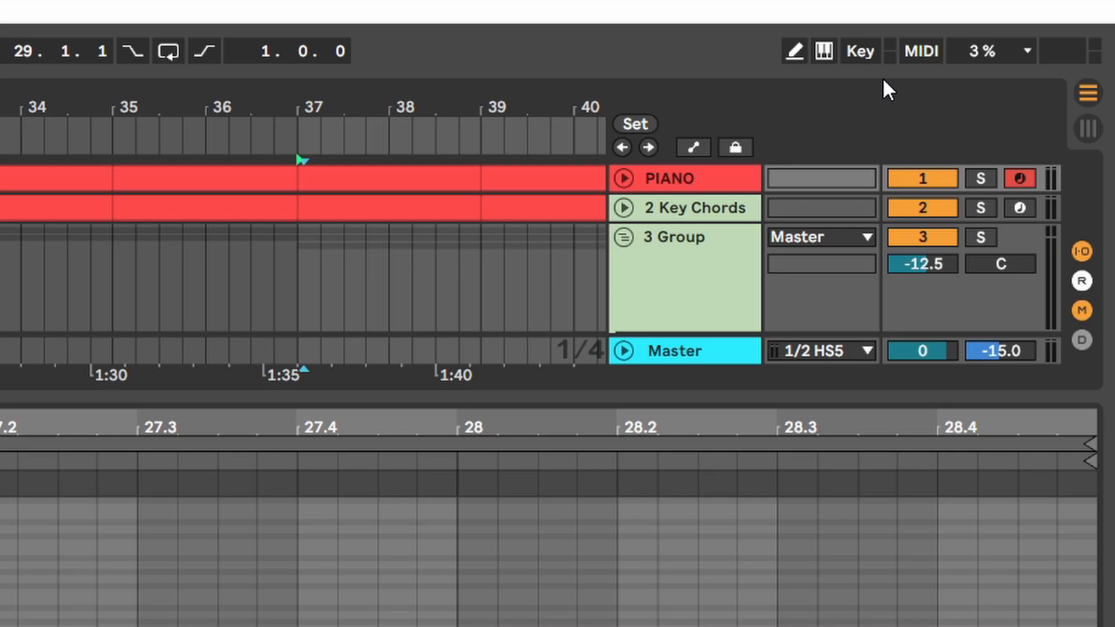
{"action": "key", "text": "super+alt+l"}
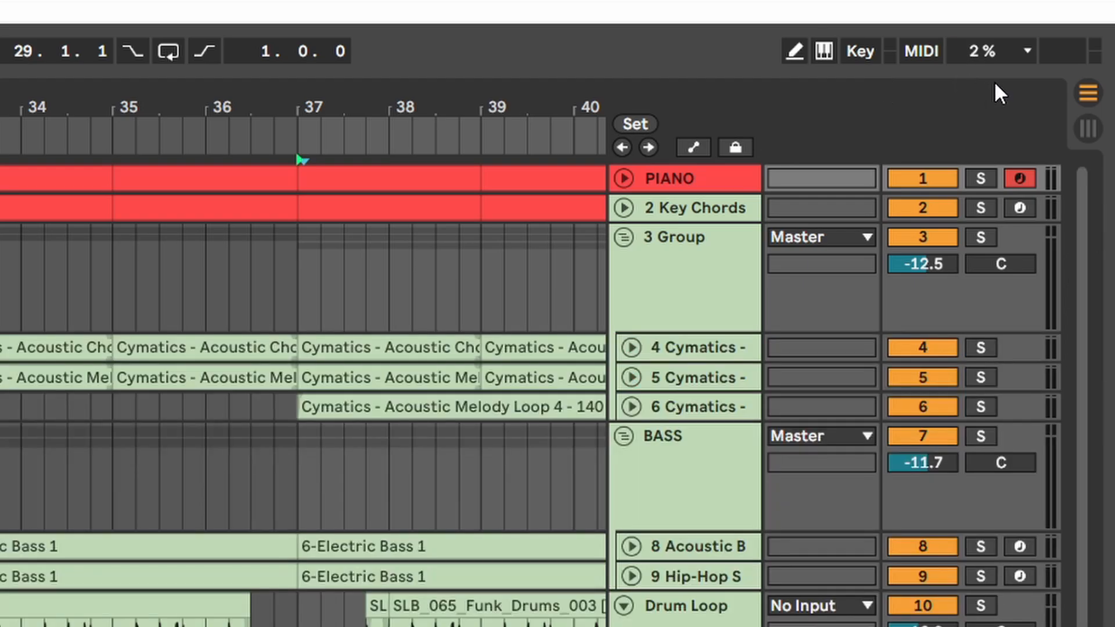
Step: Examine the CPU load meter's average and current readings and its display options
{"action": "left_click", "coordinate": [1026, 50]}
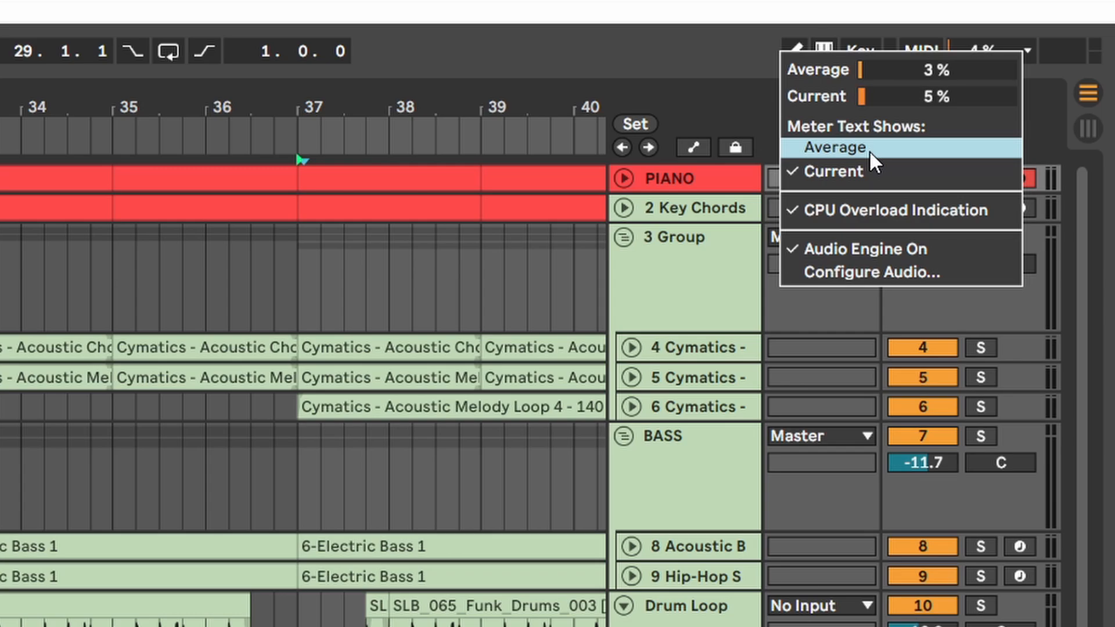
{"action": "left_click", "coordinate": [988, 39]}
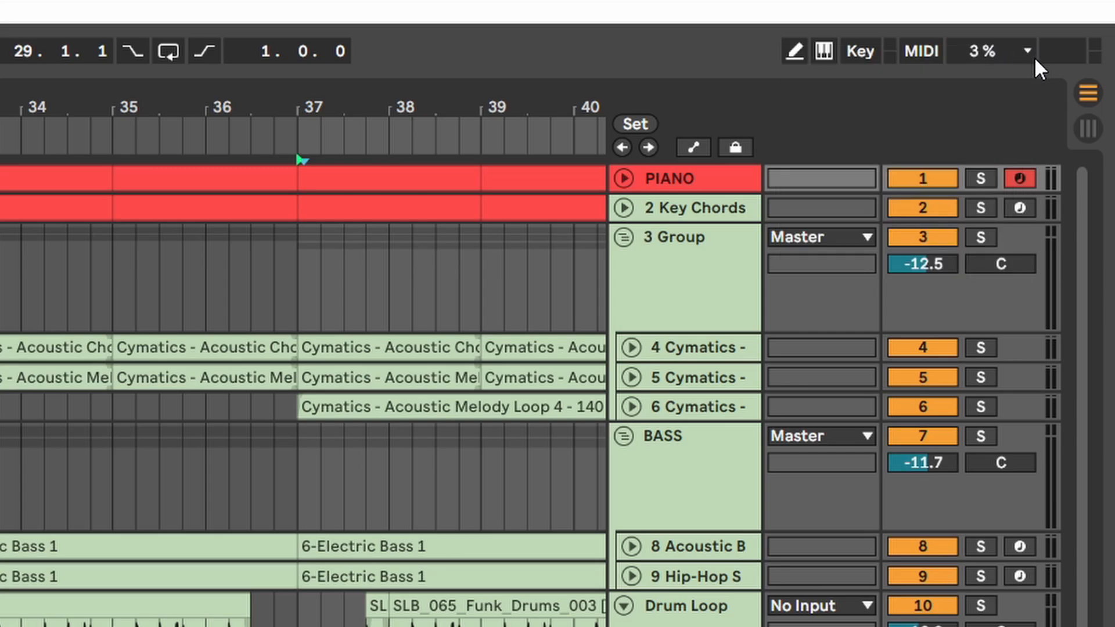